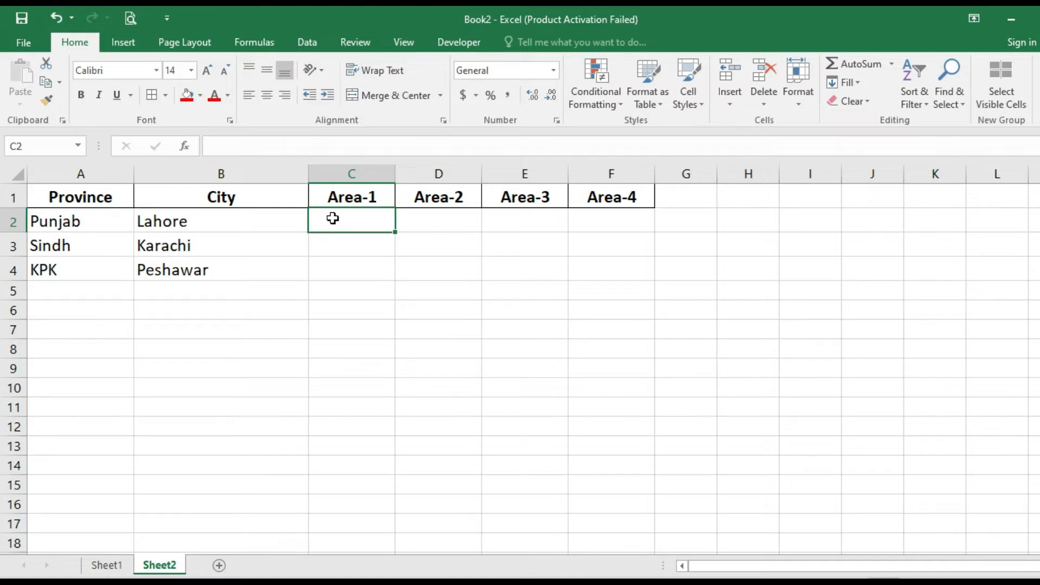
- Enter East, West, South and North in cells C2 to F2 of the Lahore row
text(East)
key(Tab)
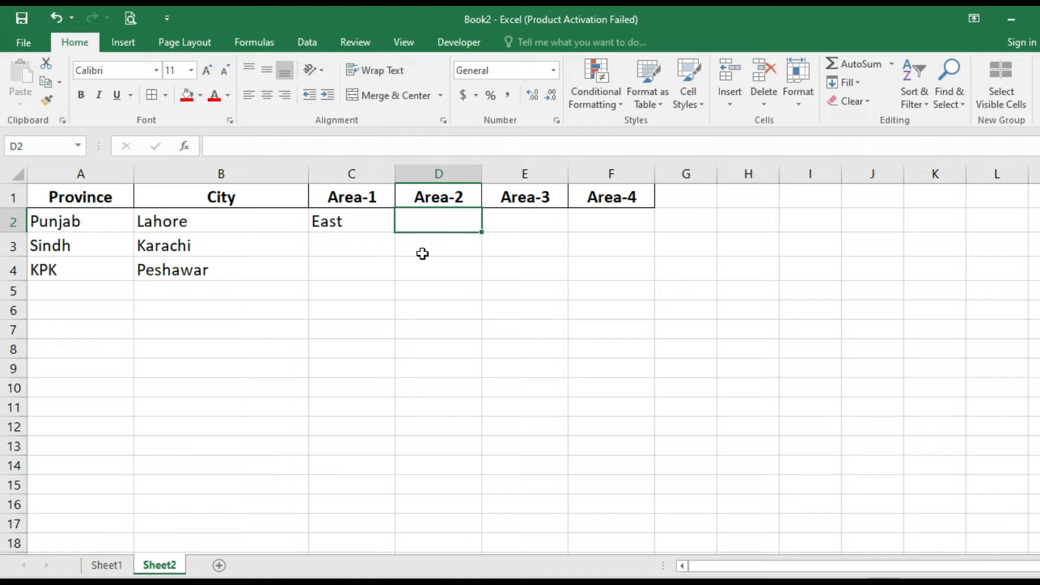
text(West)
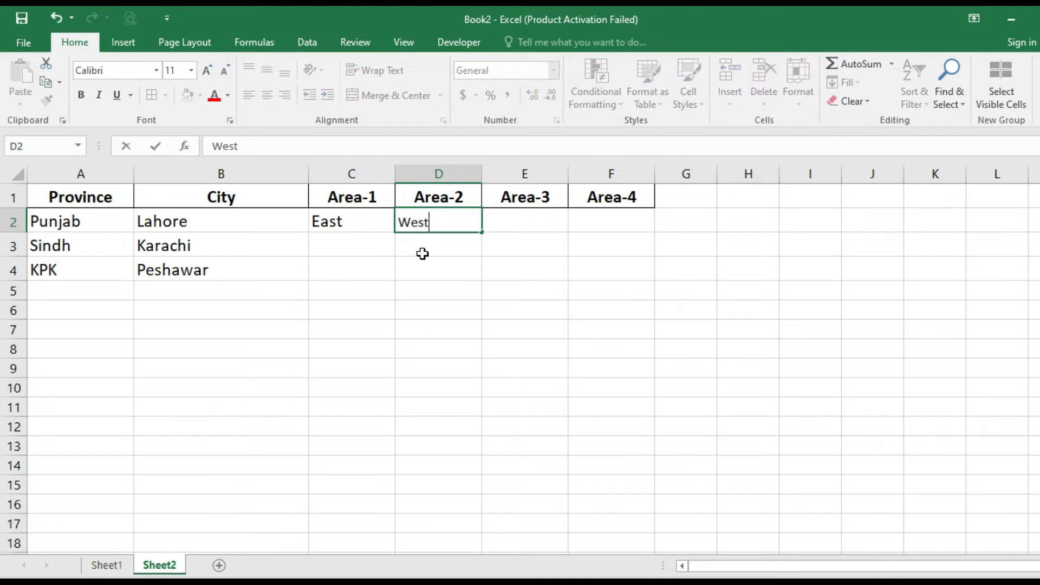
key(Return)
key(Up)
key(Tab)
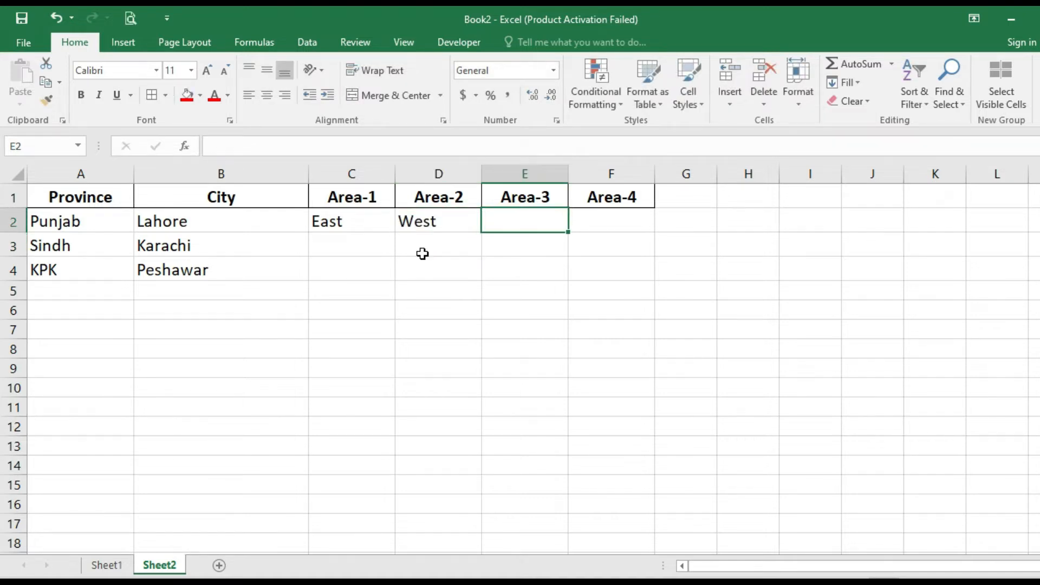
text(South)
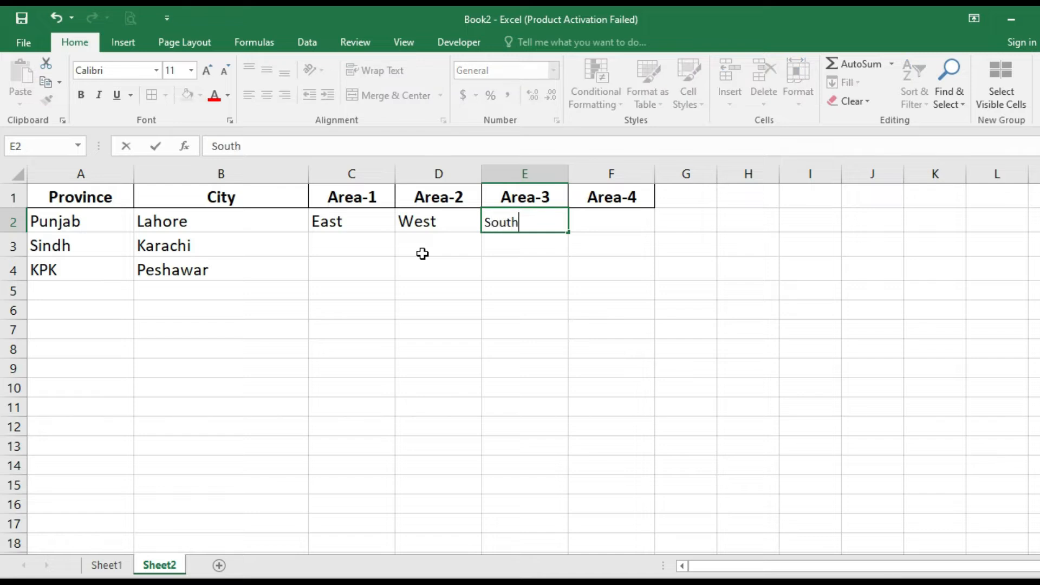
key(Return)
key(Up)
key(Tab)
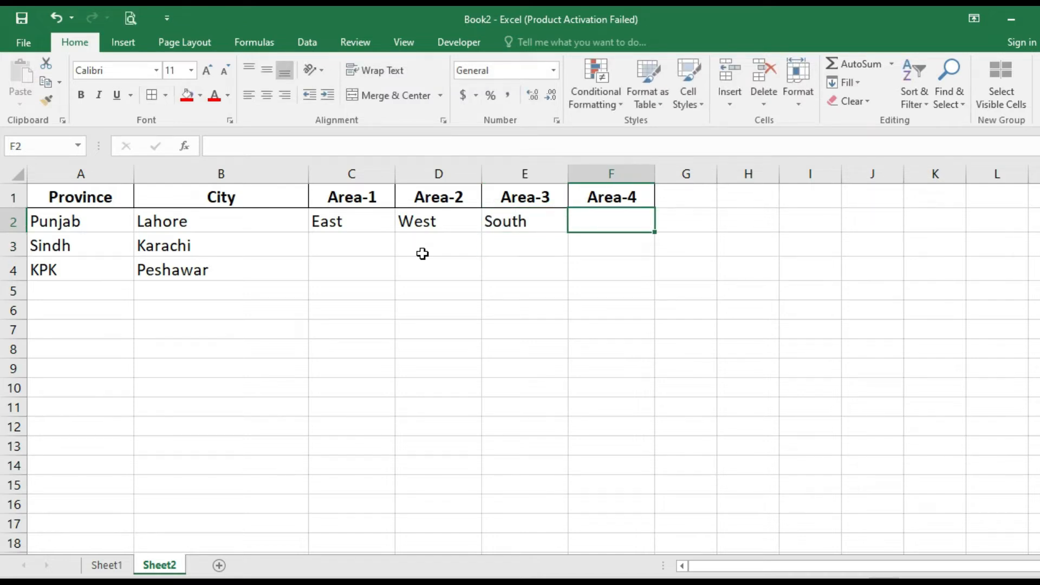
text(North)
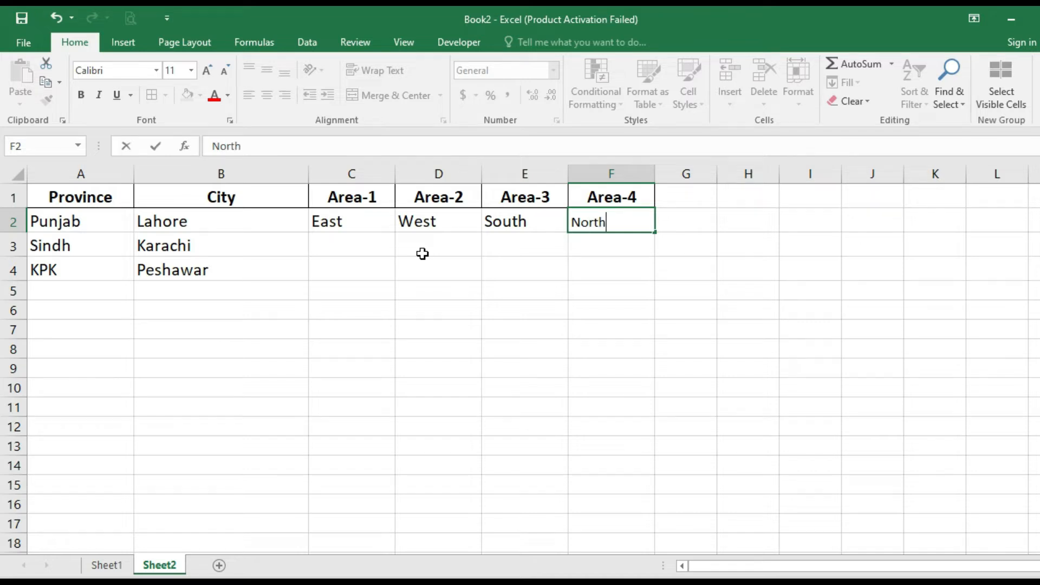
key(Return)
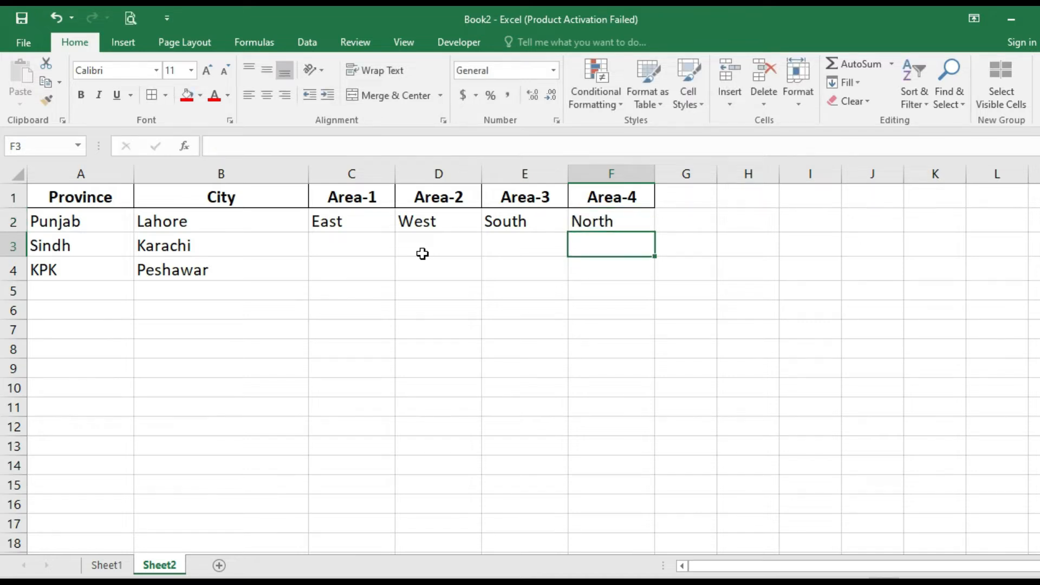
- Copy the four area values in C2:F2 into the Karachi and Peshawar rows, C3:F4
key(Left)
key(Left)
key(Left)
key(Up)
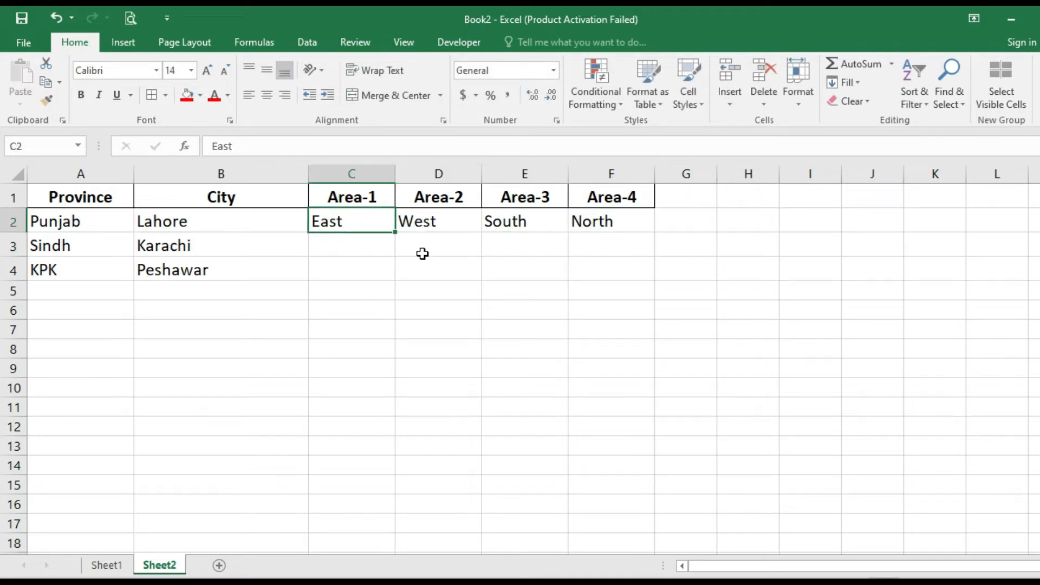
key(shift+Right)
key(shift+Right)
key(shift+Right)
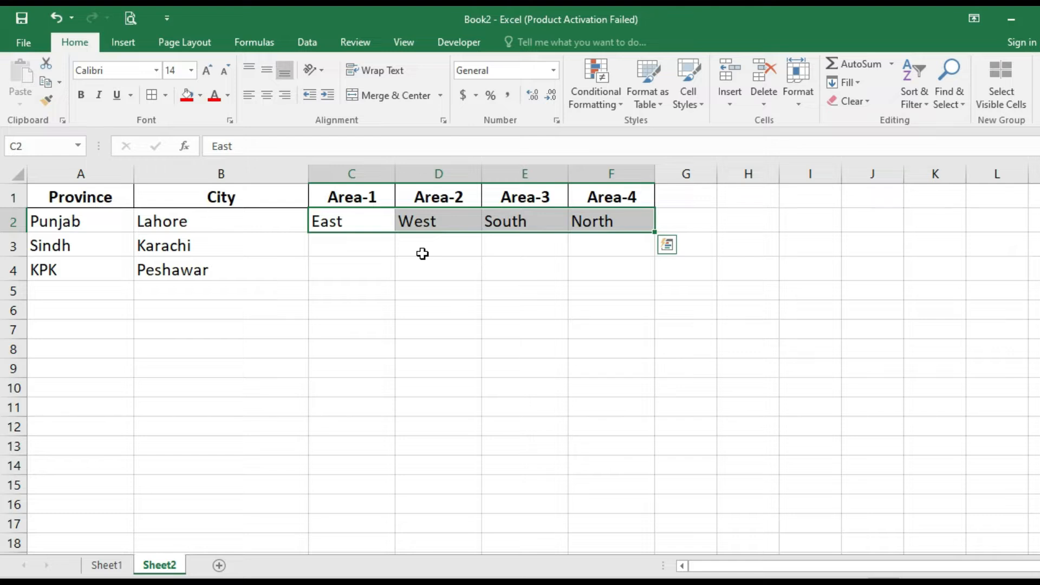
key(ctrl+c)
key(Down)
key(shift+Down)
key(ctrl+v)
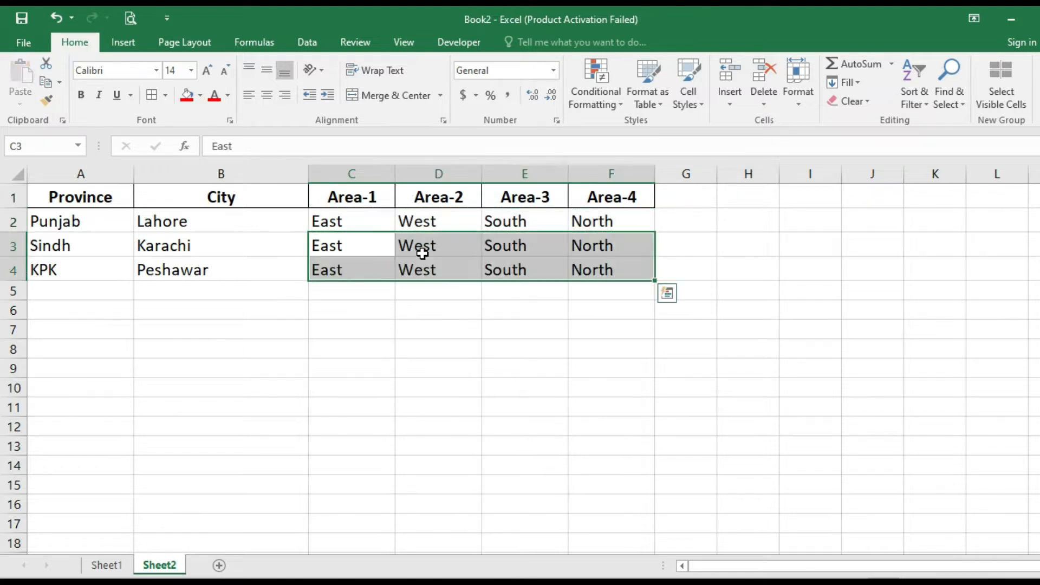
- Insert a comment on cell C2, replacing the default author name with "This is my test text"
key(Up)
key(Down)
key(Up)
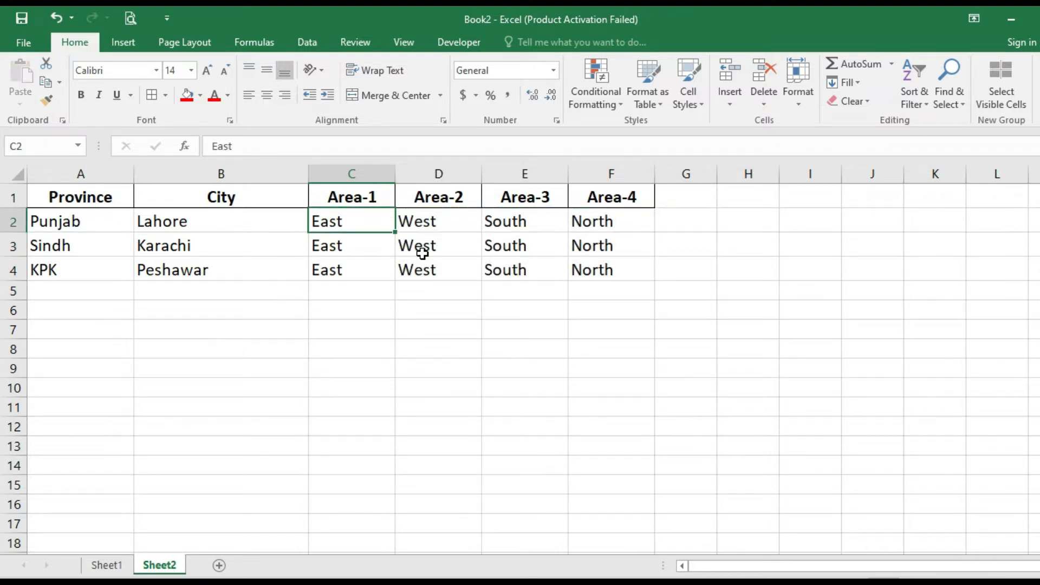
right_click(364, 223)
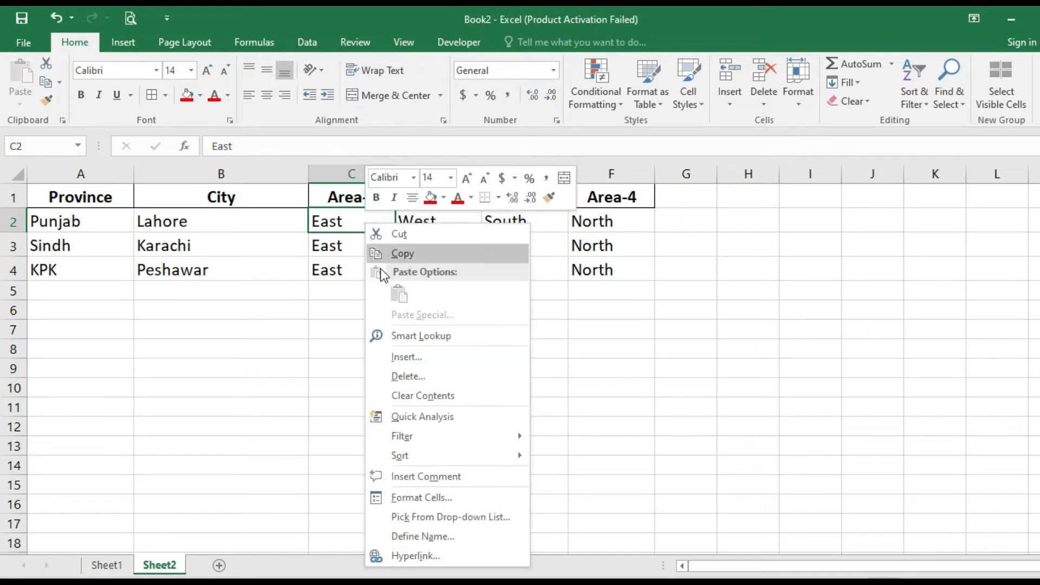
click(421, 477)
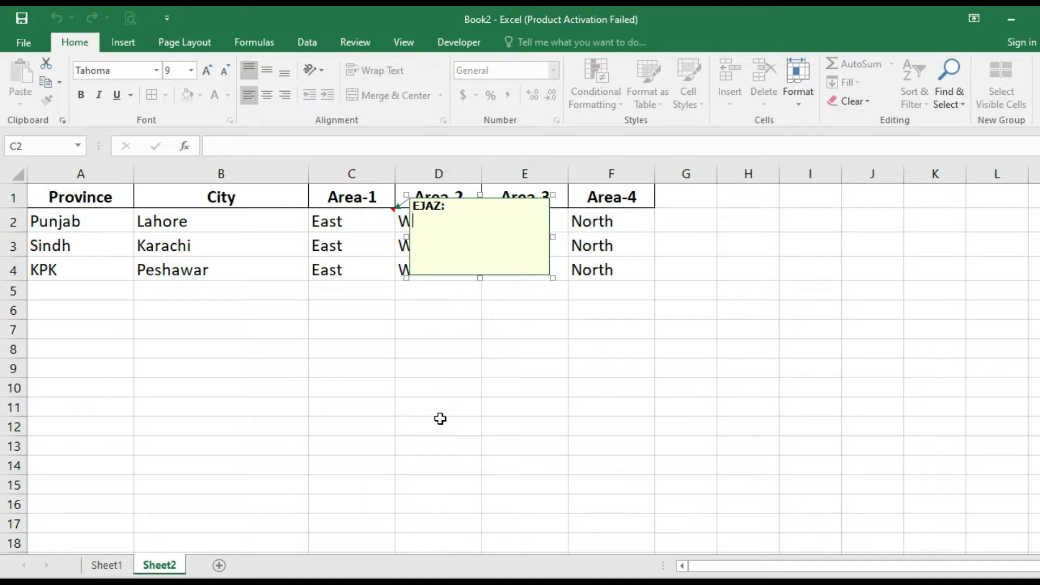
key(BackSpace)
key(BackSpace)
key(BackSpace)
key(BackSpace)
key(BackSpace)
key(BackSpace)
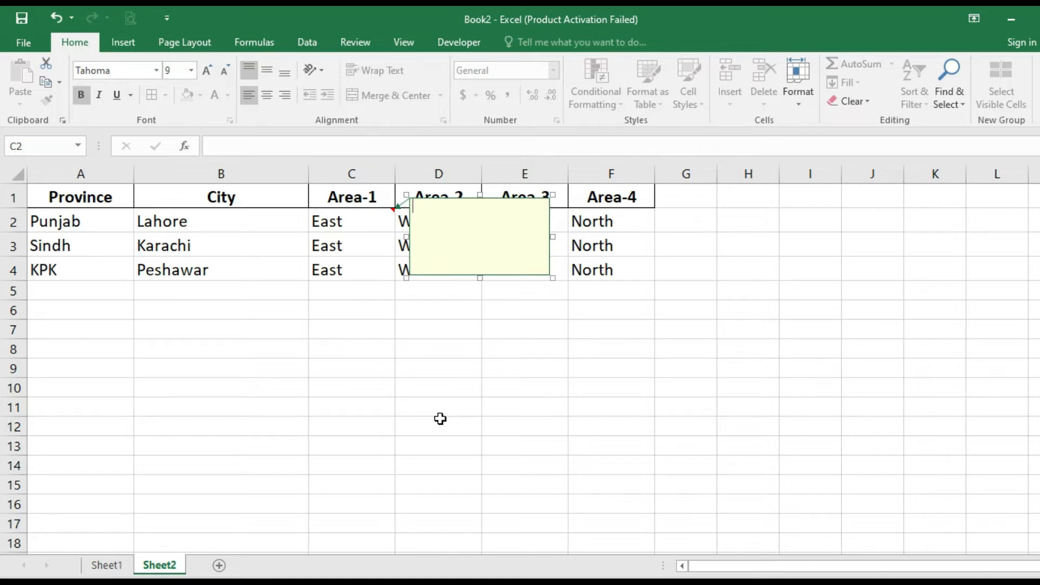
text(This is my test text)
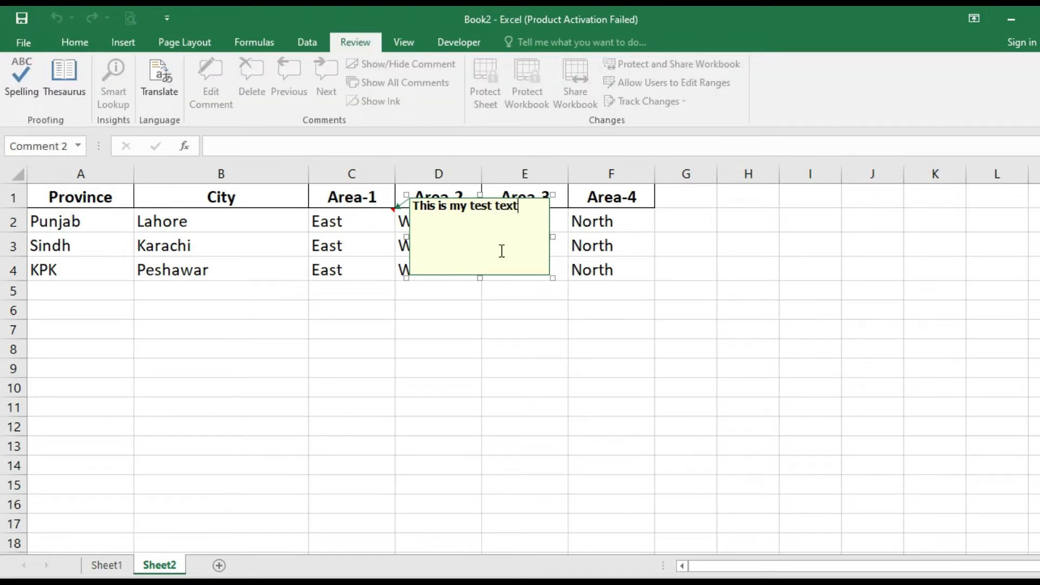
click(394, 329)
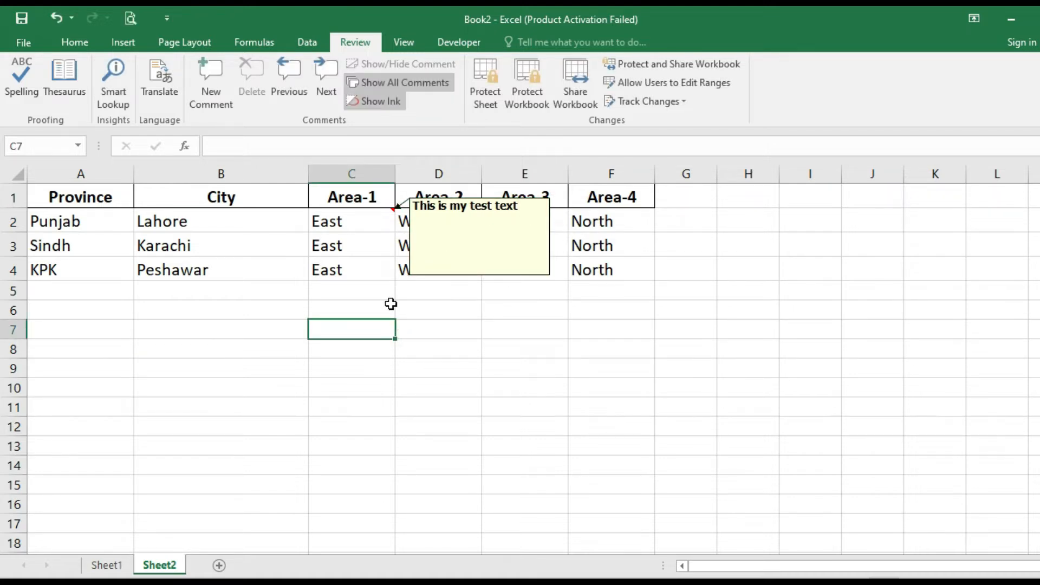
- Insert a comment on cell D3, replacing the default author name with "Test2 text"
click(402, 244)
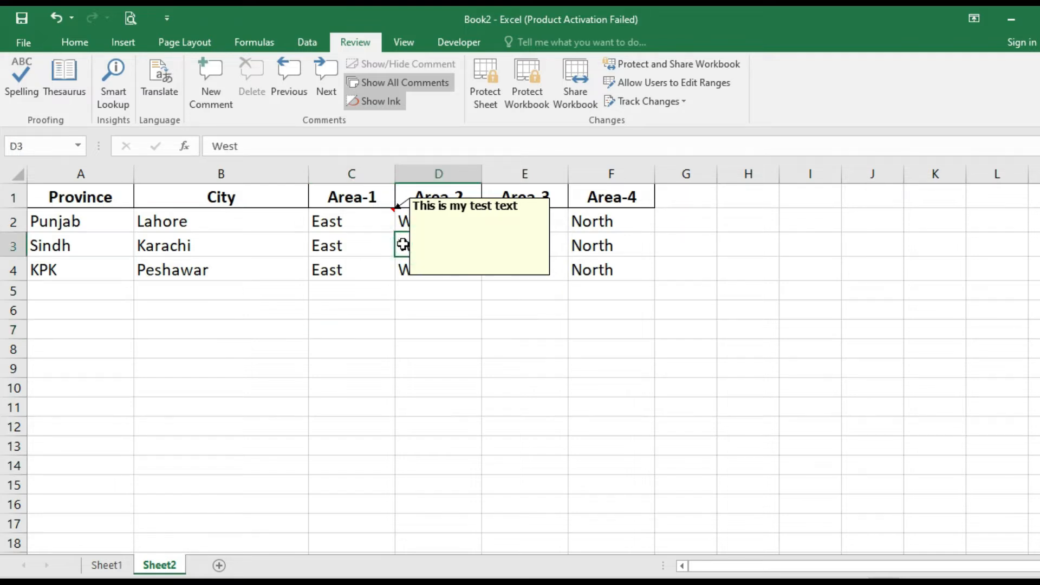
right_click(403, 244)
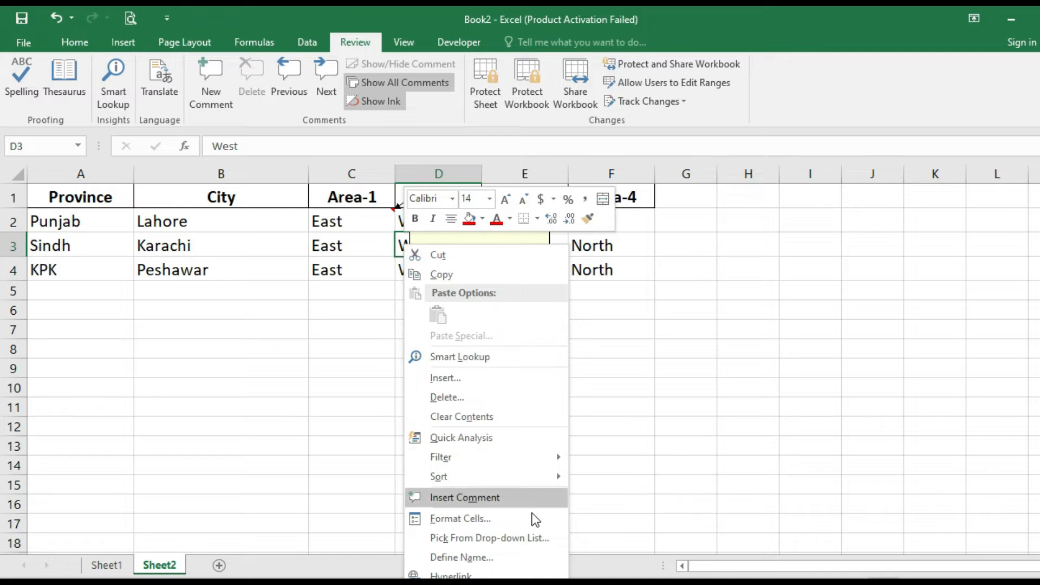
click(484, 498)
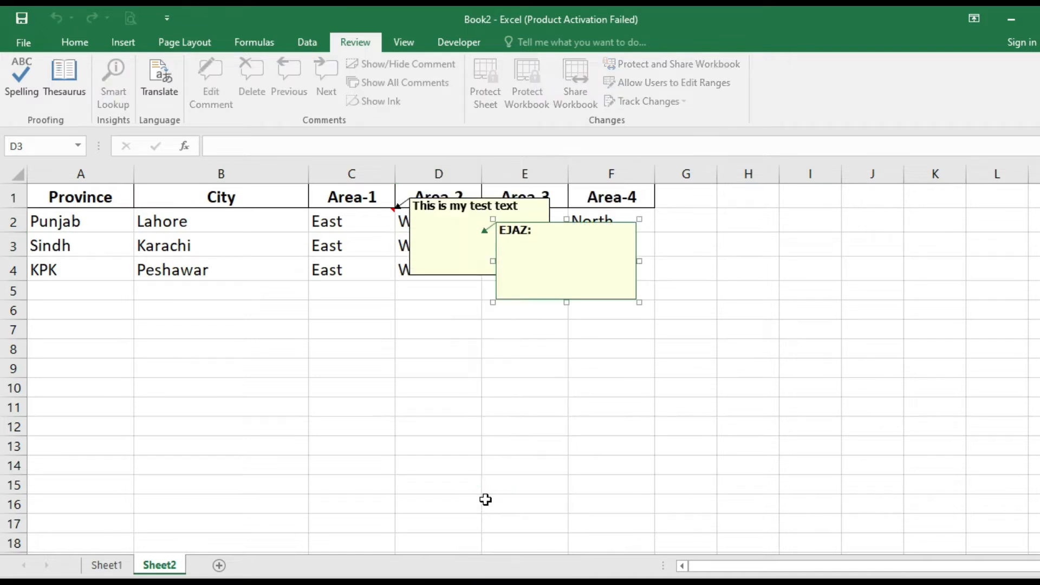
key(BackSpace)
key(BackSpace)
key(BackSpace)
key(BackSpace)
key(BackSpace)
key(BackSpace)
text(Test2 text)
click(528, 390)
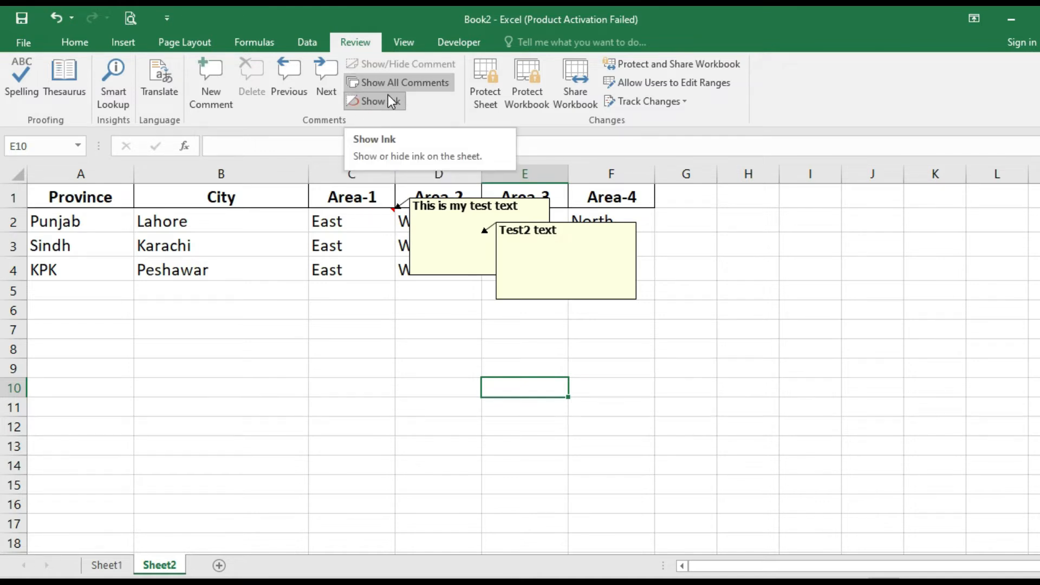
- Hide the comments on cells C2 and D3 so only their indicators remain
click(355, 220)
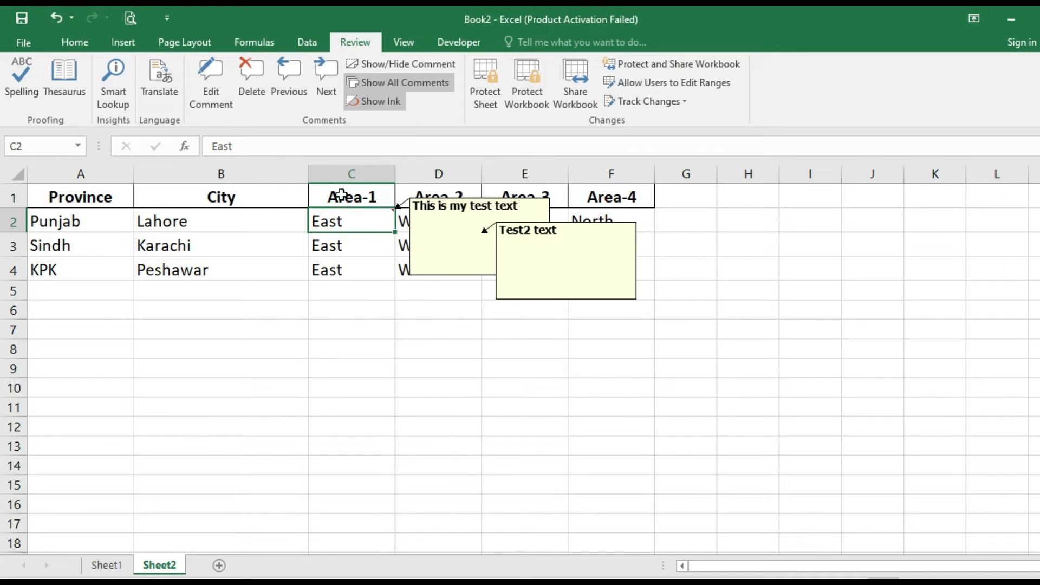
click(352, 224)
click(415, 64)
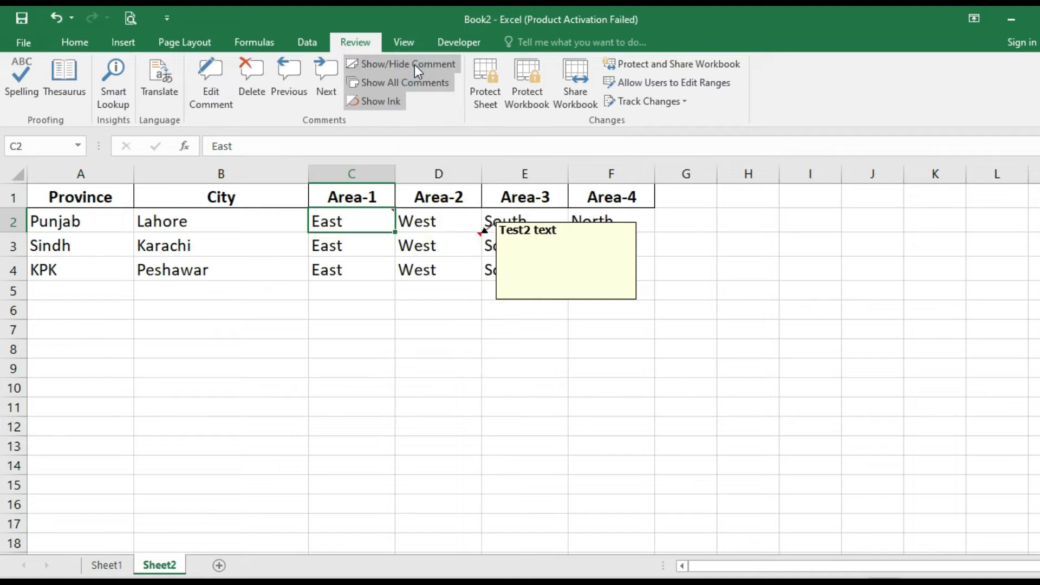
click(385, 262)
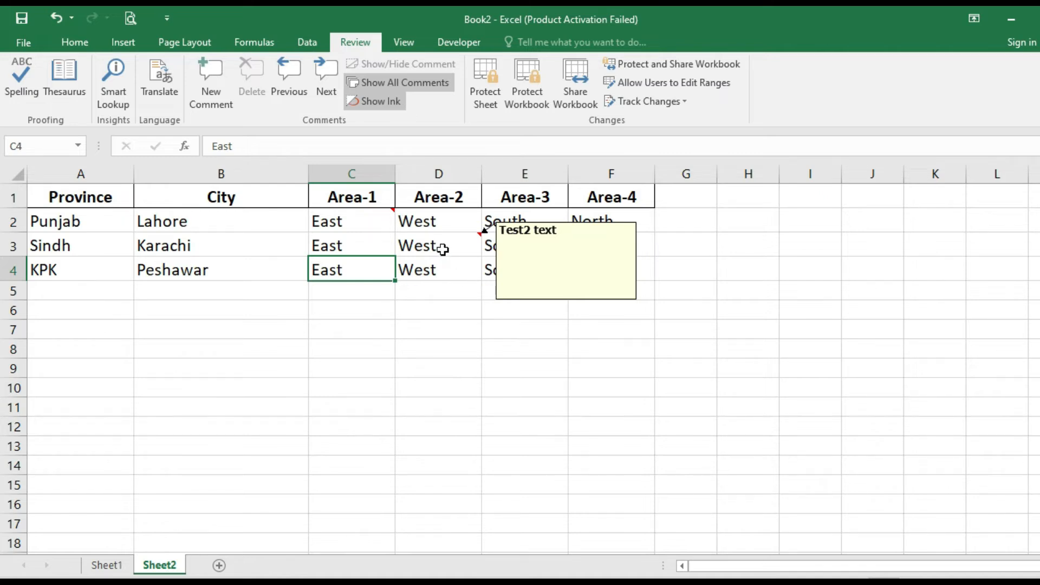
click(441, 248)
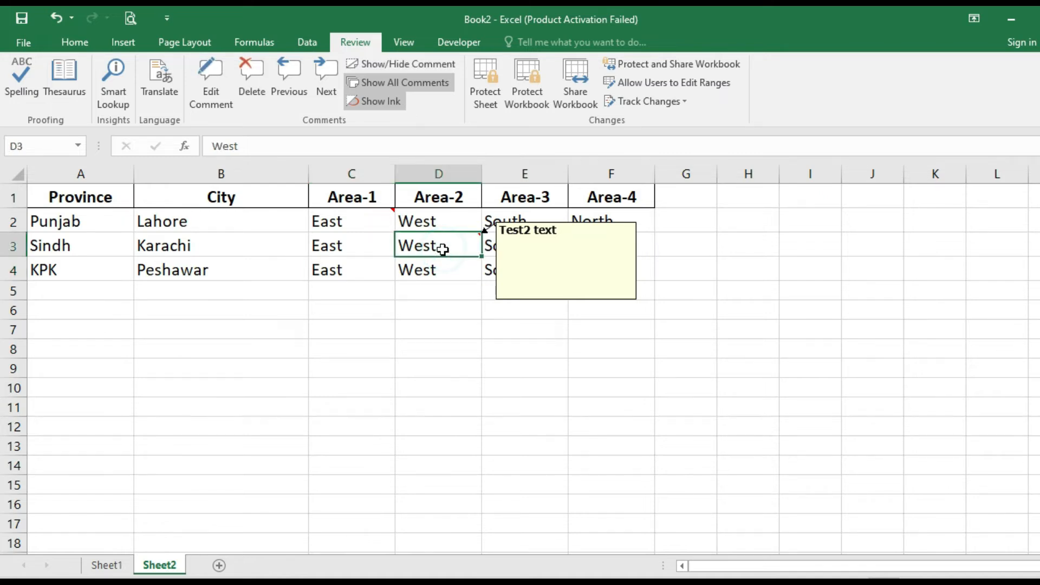
click(413, 65)
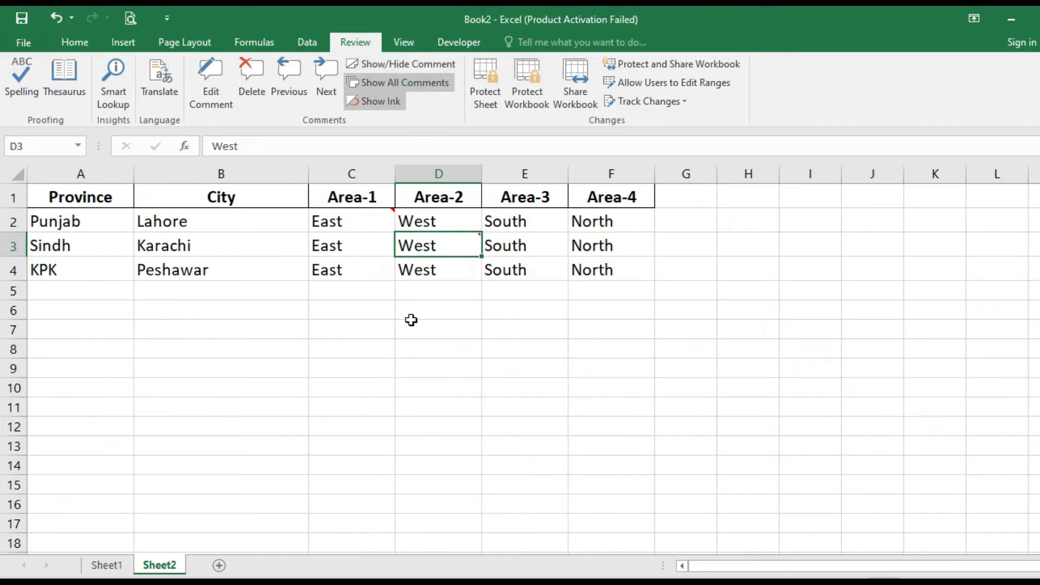
- Open the comment on cell D3 for editing and close it without changing its text
click(311, 273)
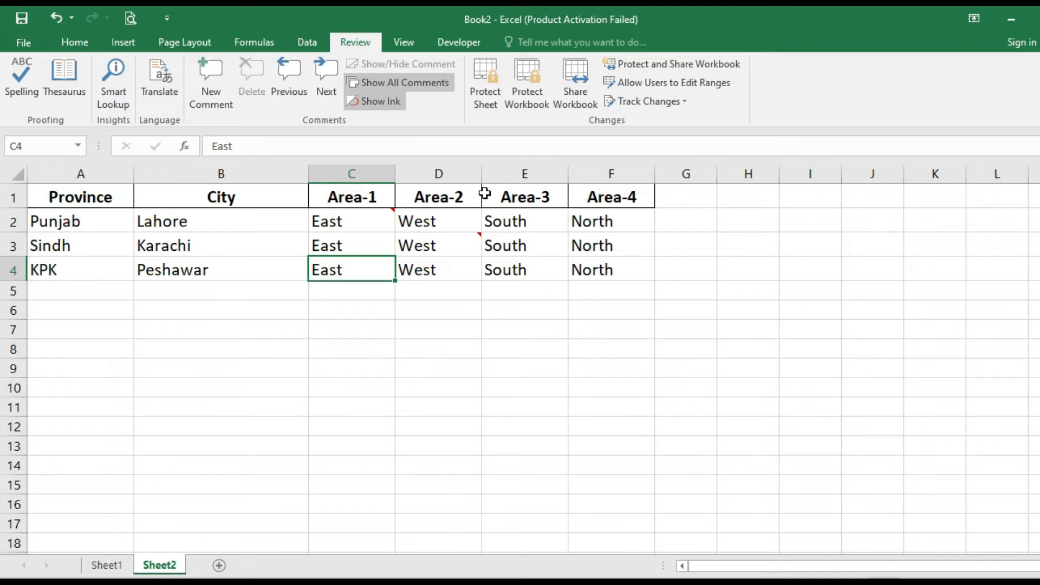
click(461, 246)
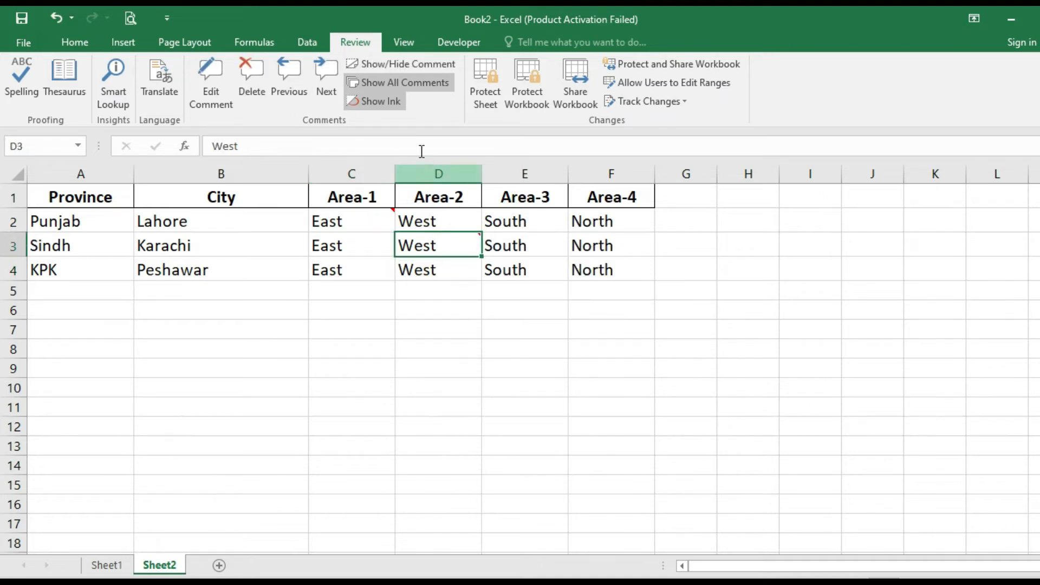
click(217, 84)
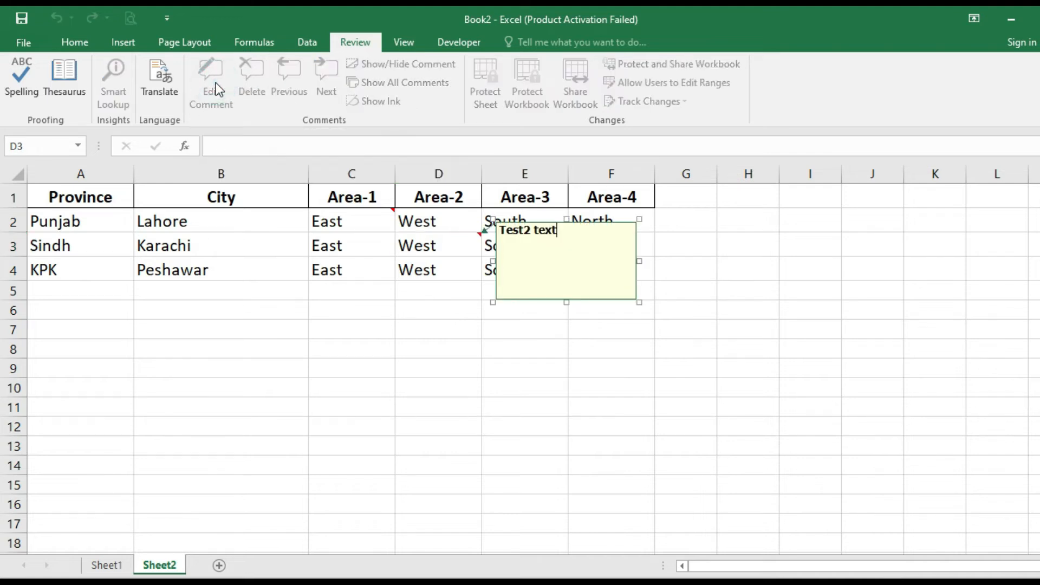
click(551, 366)
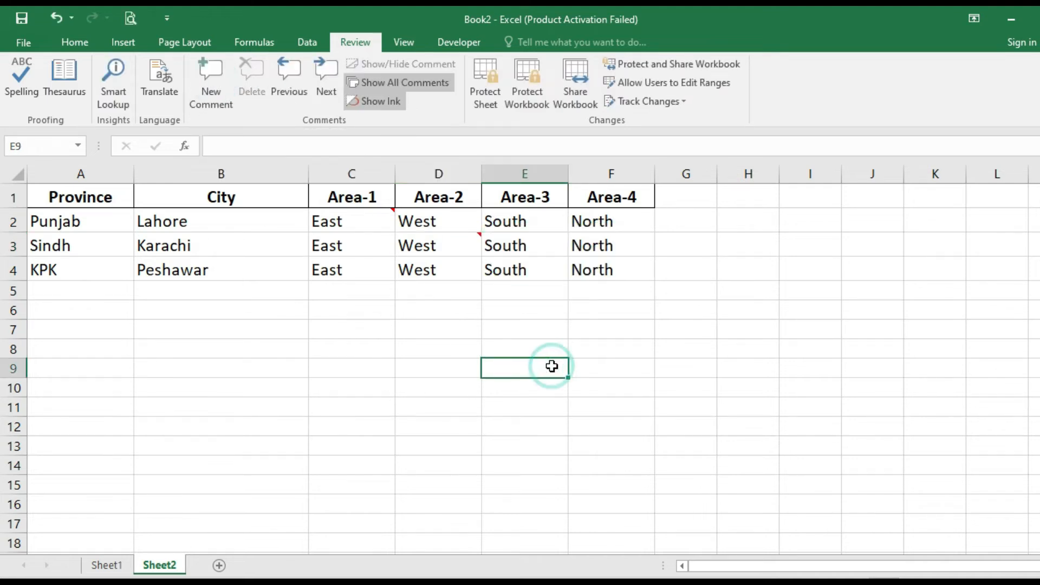
- Display the hidden comment on cell D3 on the sheet
click(453, 235)
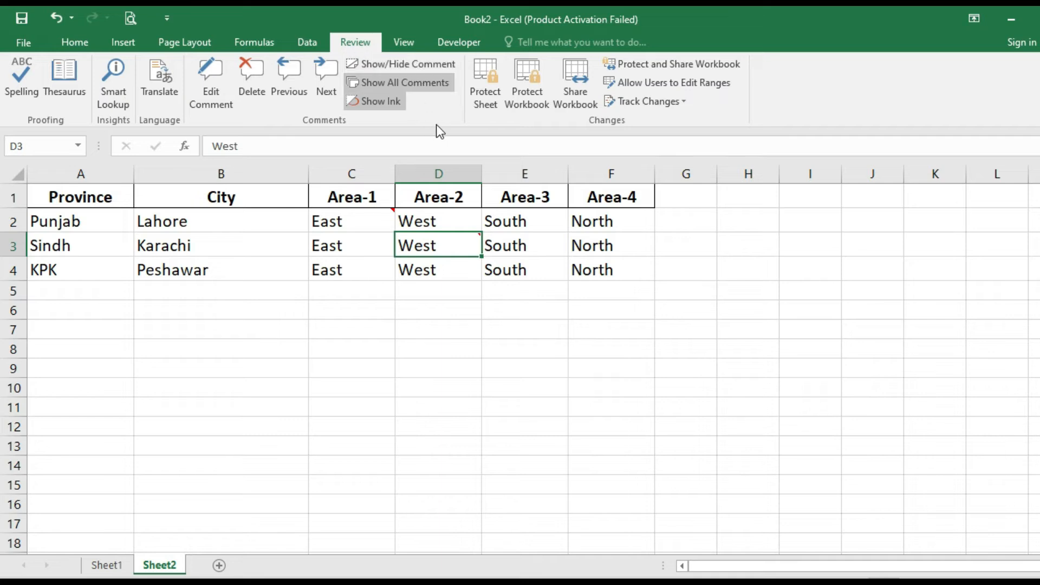
click(424, 63)
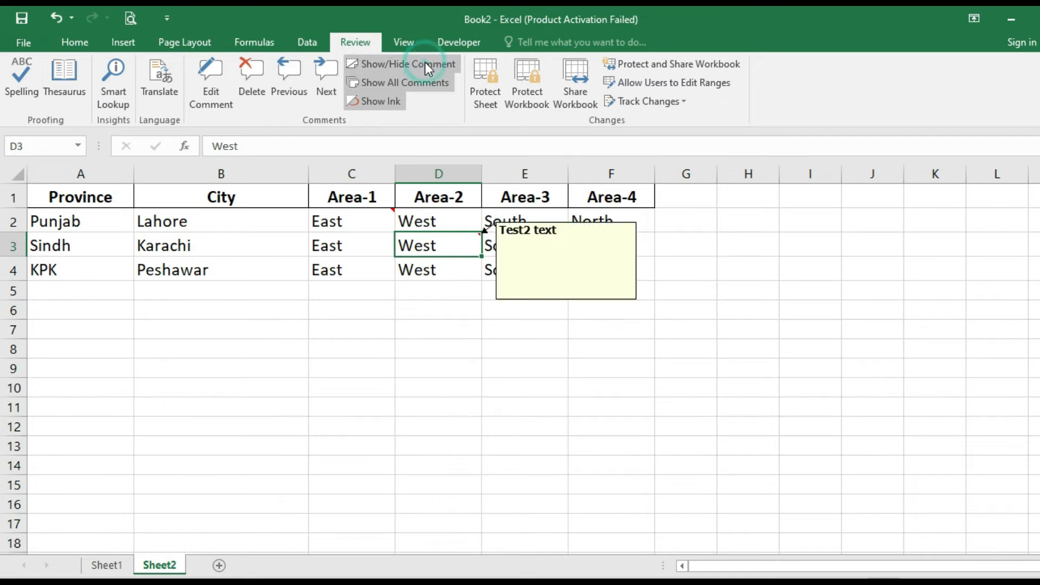
click(466, 338)
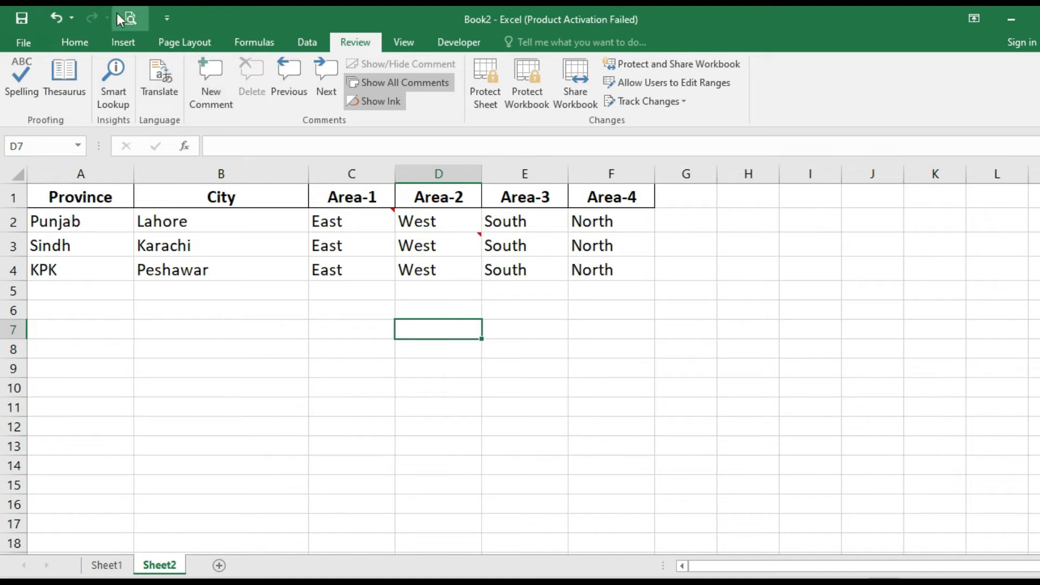
- Check how the sheet with hidden comments looks in the print preview, and return to the worksheet
click(131, 16)
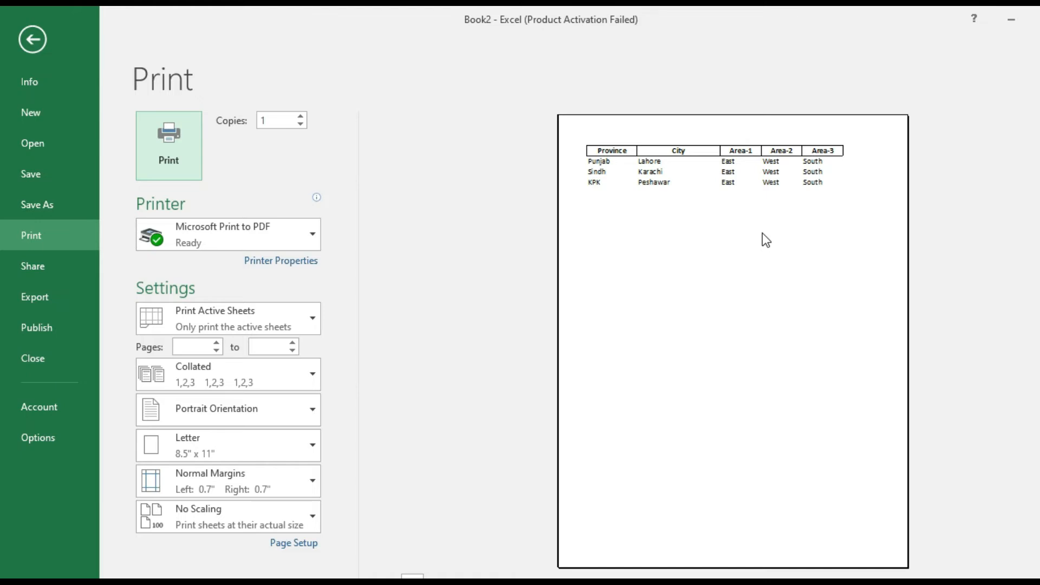
key(Escape)
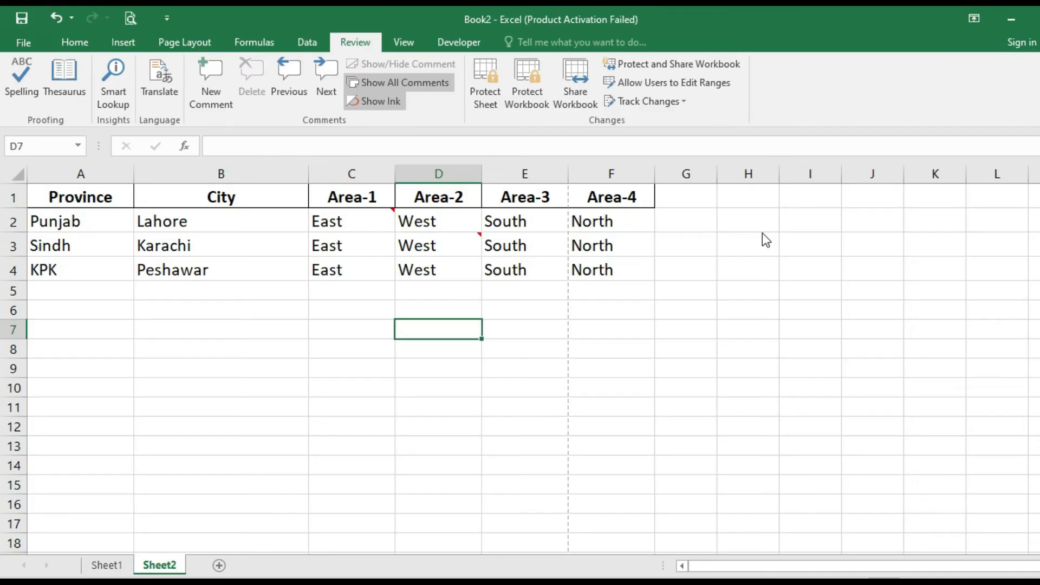
click(409, 217)
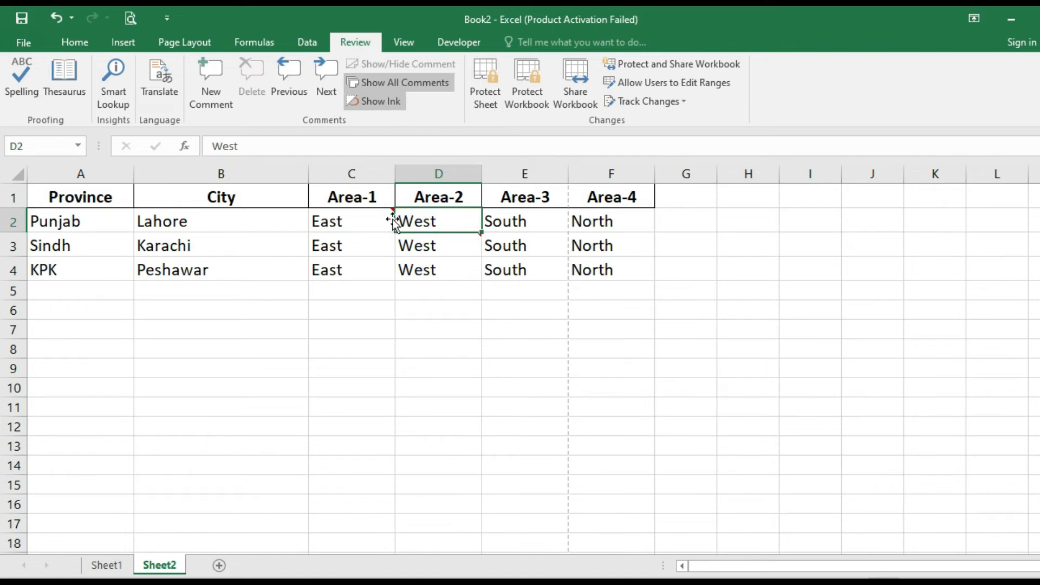
- Display the hidden comments on cells C2 and D3 so both stay visible on the sheet
click(364, 219)
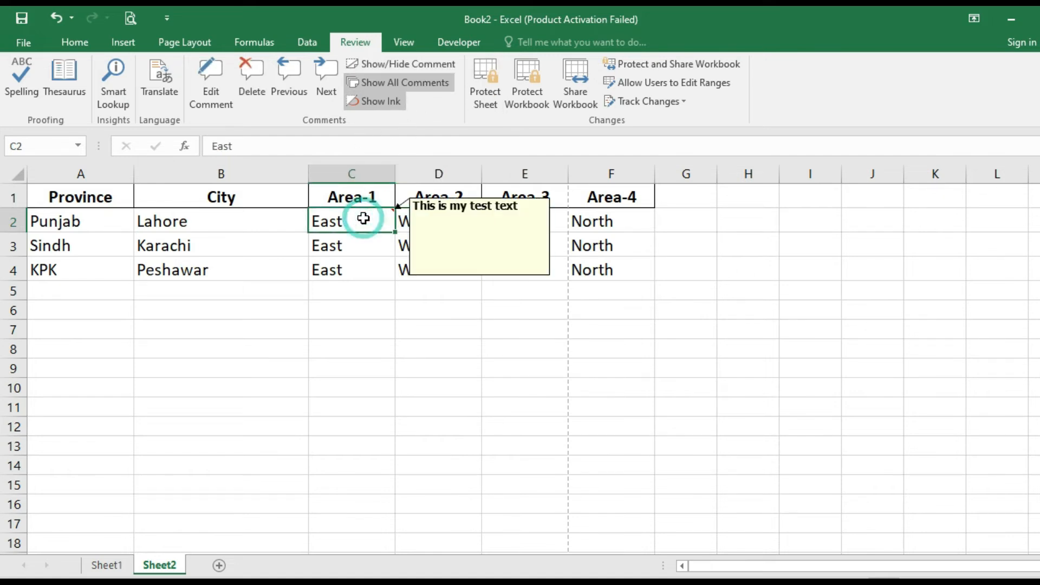
click(409, 66)
click(565, 240)
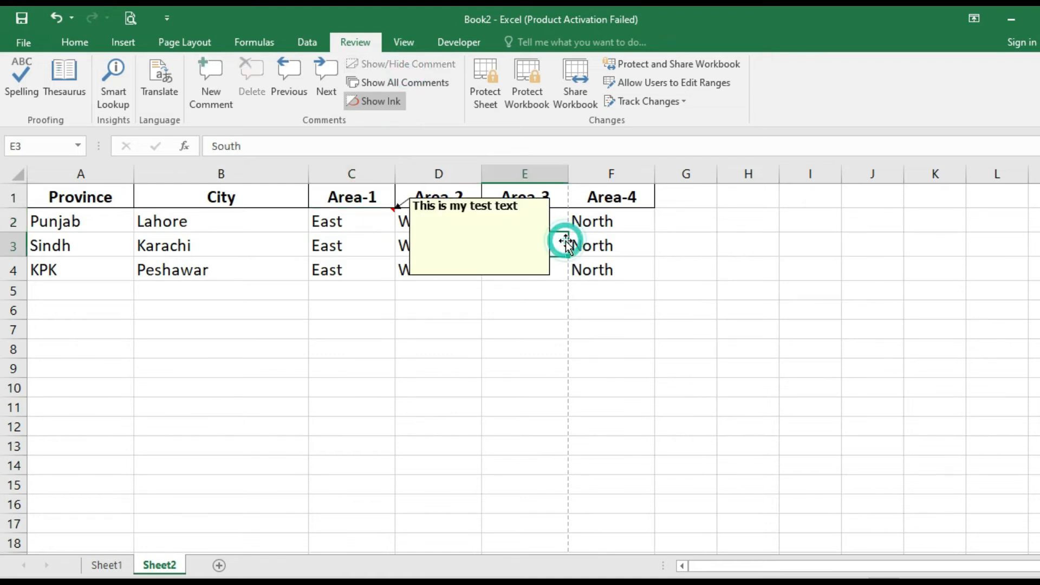
key(Left)
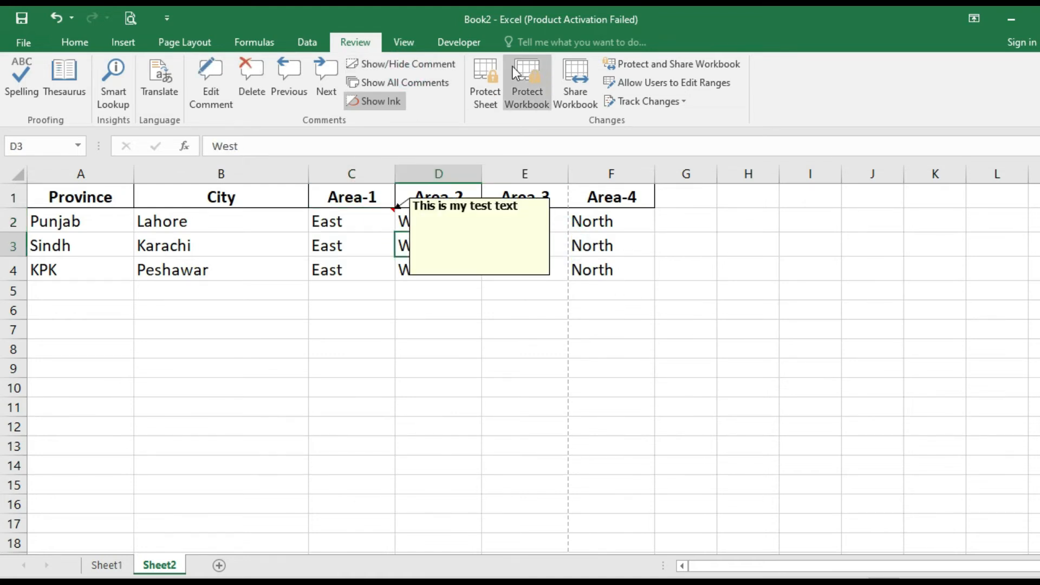
click(429, 66)
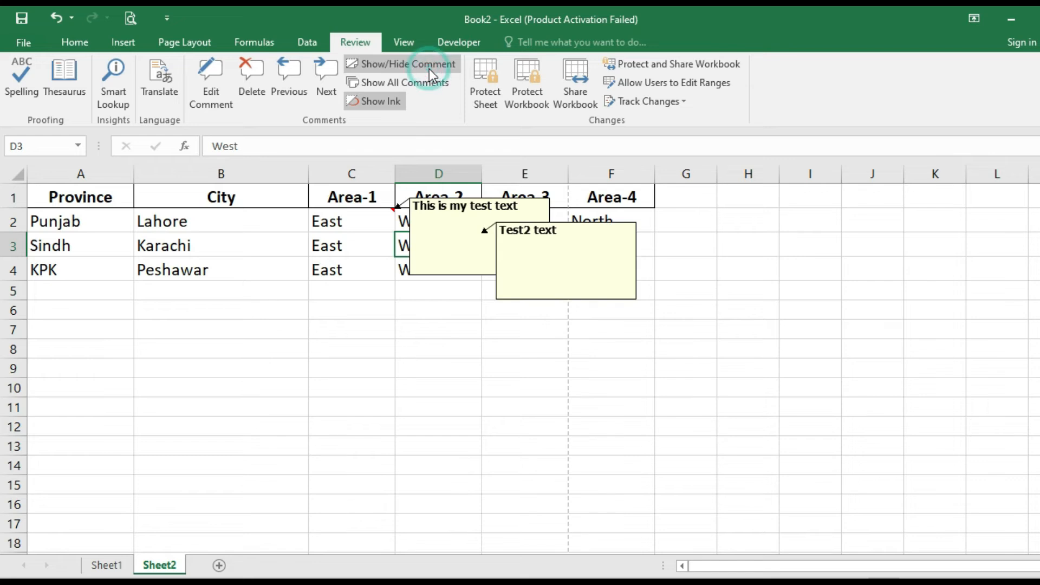
click(311, 328)
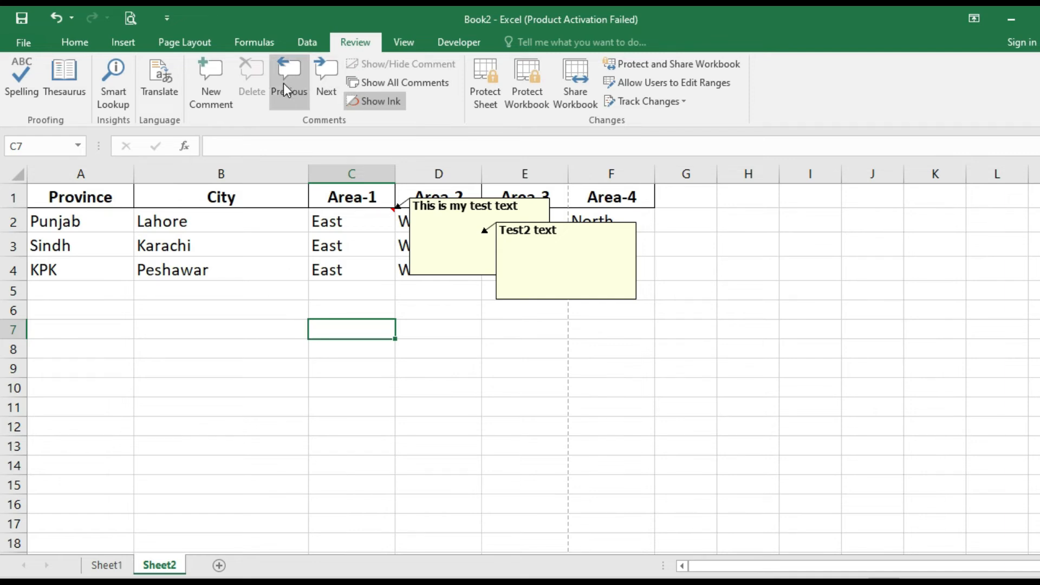
- Step forward and backward through the sheet's comments, continuing past the end of the workbook, and return to cell C2
click(314, 74)
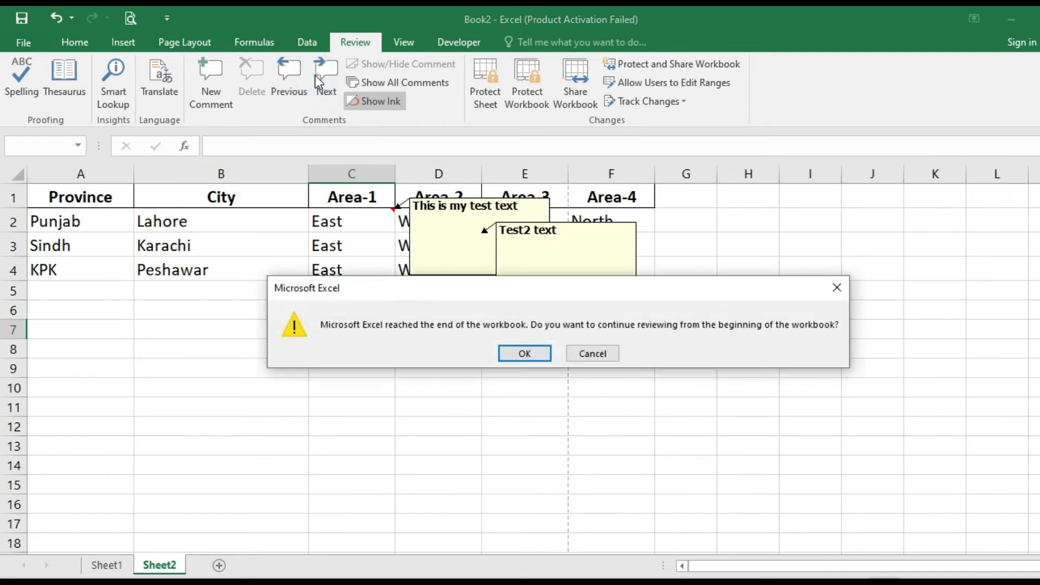
click(527, 356)
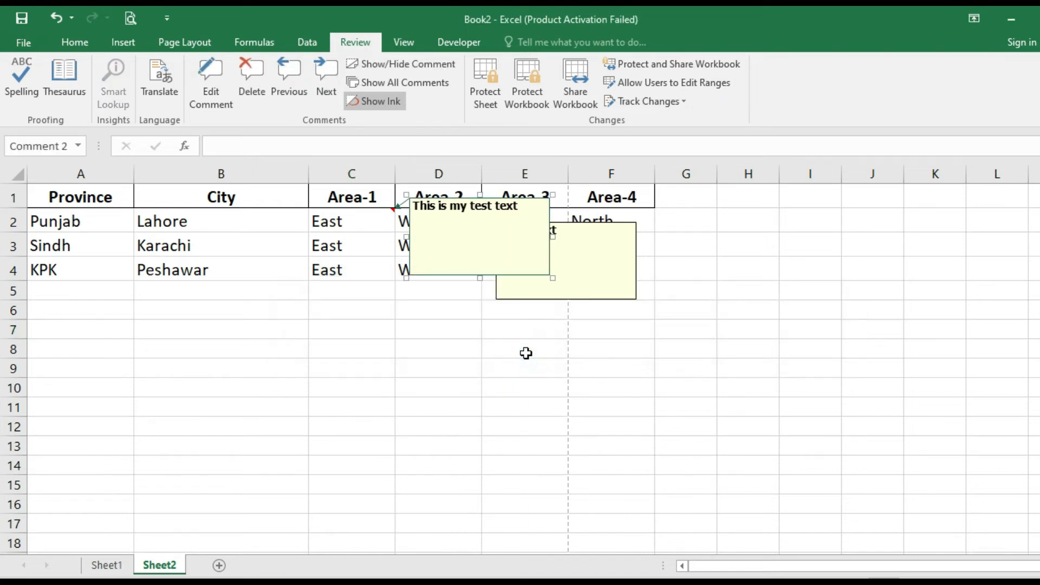
click(290, 85)
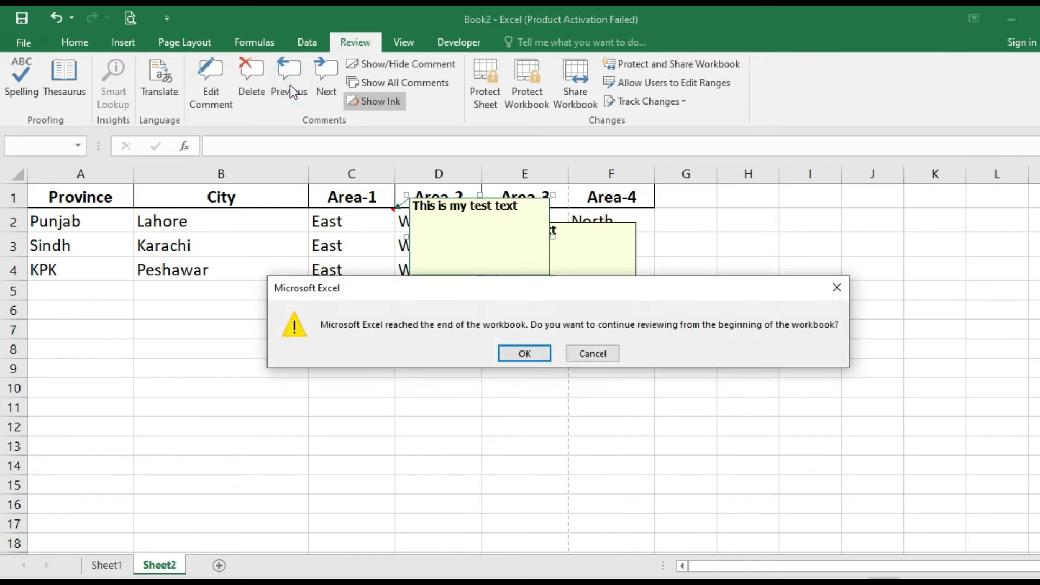
click(522, 356)
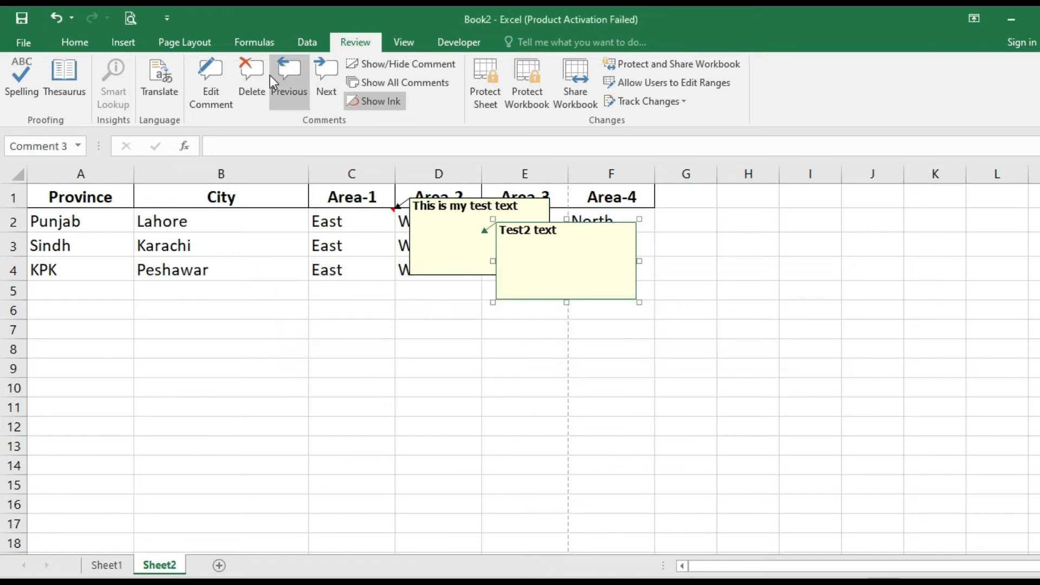
click(283, 82)
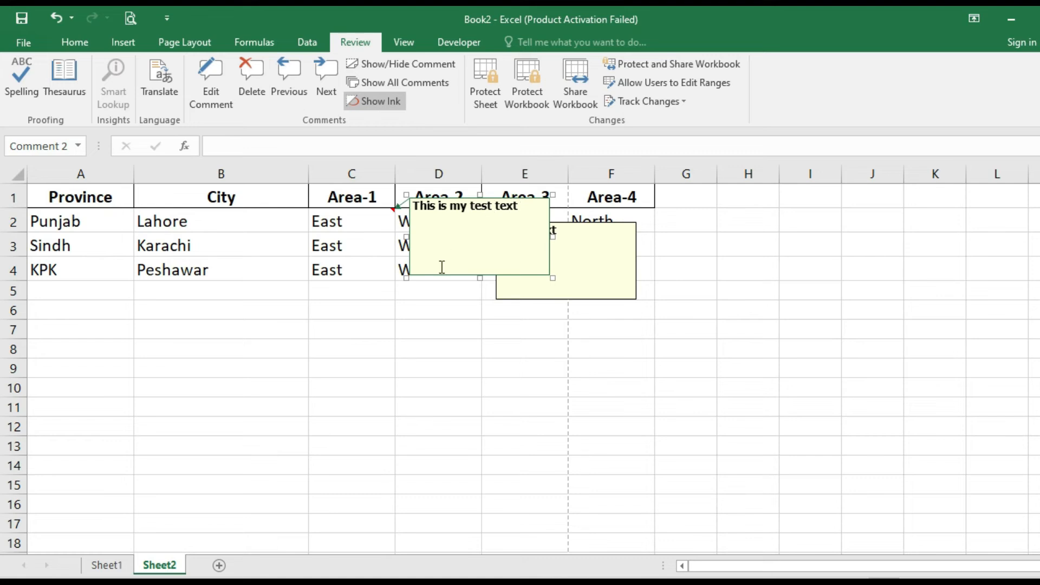
click(326, 81)
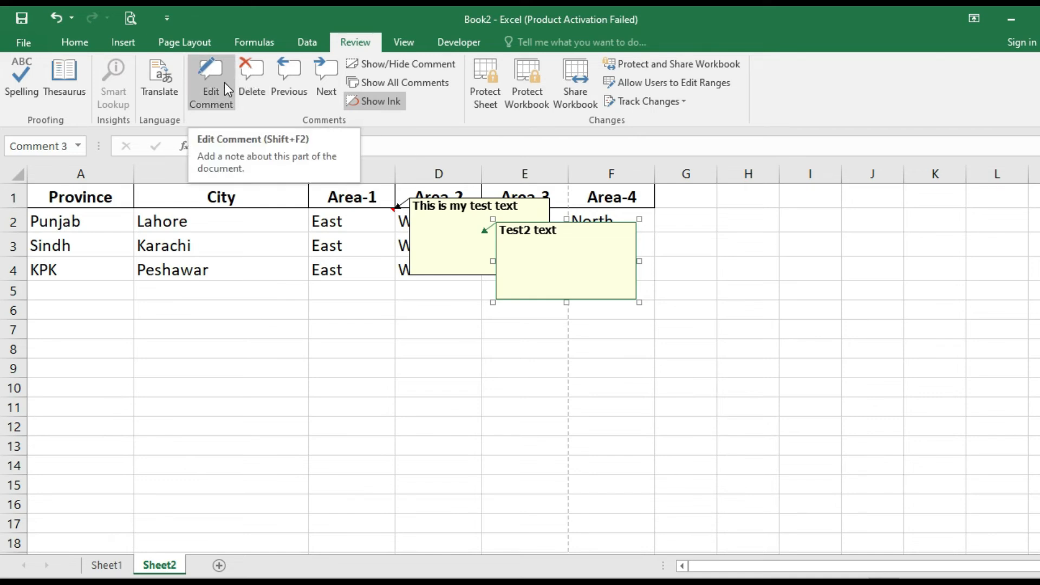
click(320, 220)
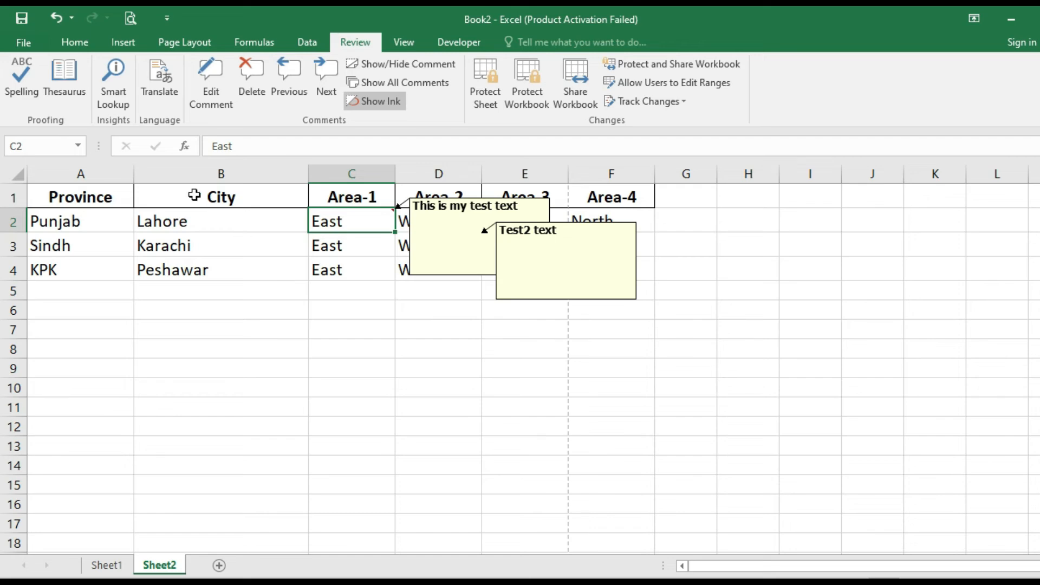
- Set comments to print as displayed on sheet in the page setup, check the print preview, and return to the worksheet
click(131, 25)
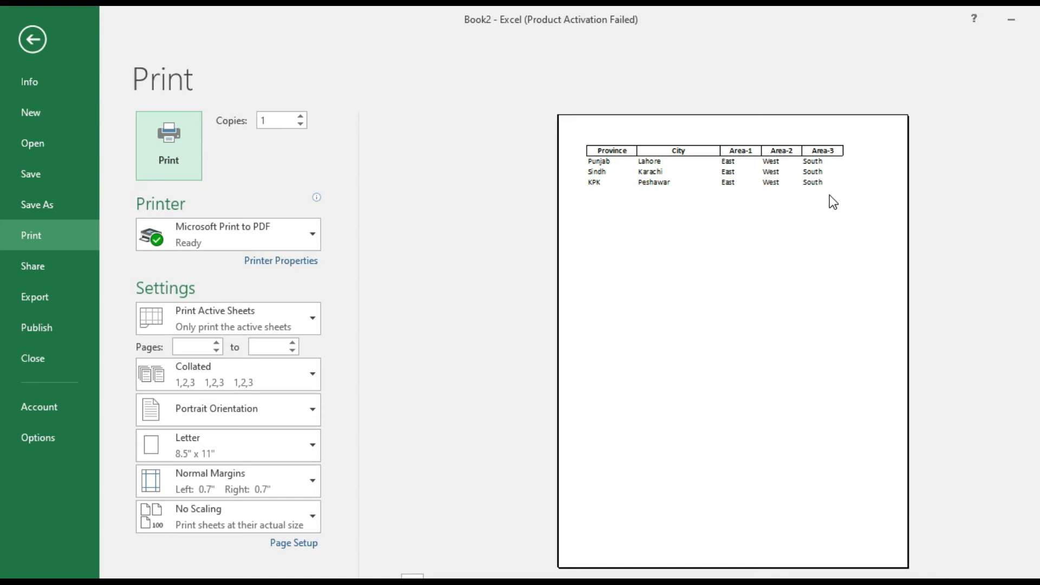
click(292, 547)
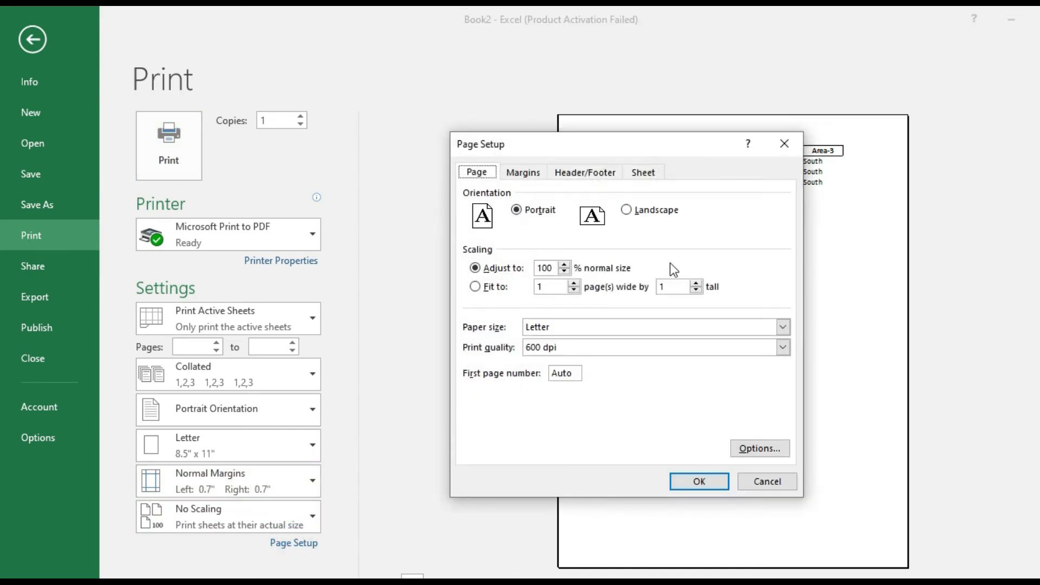
click(643, 173)
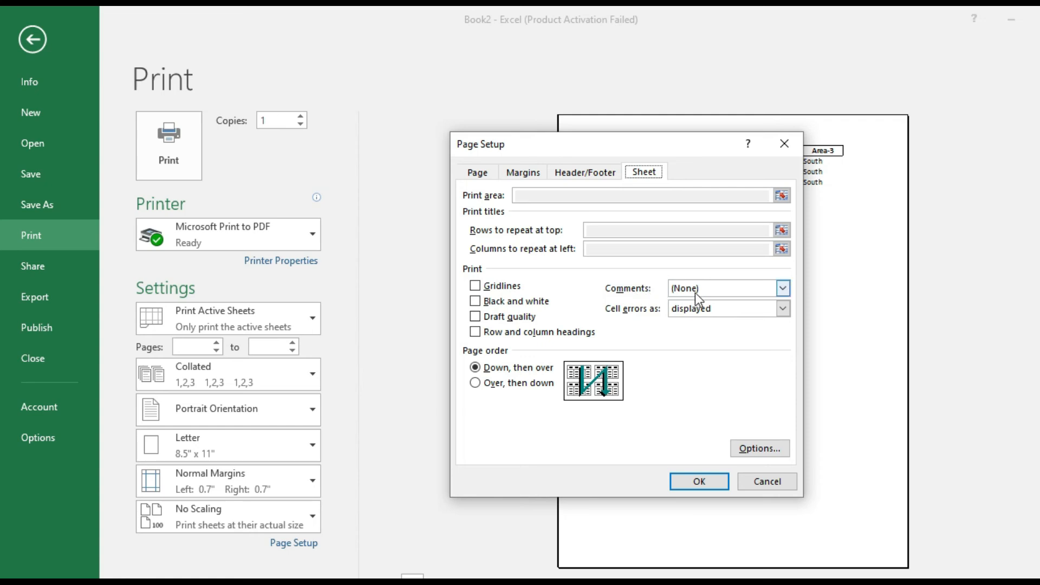
click(784, 289)
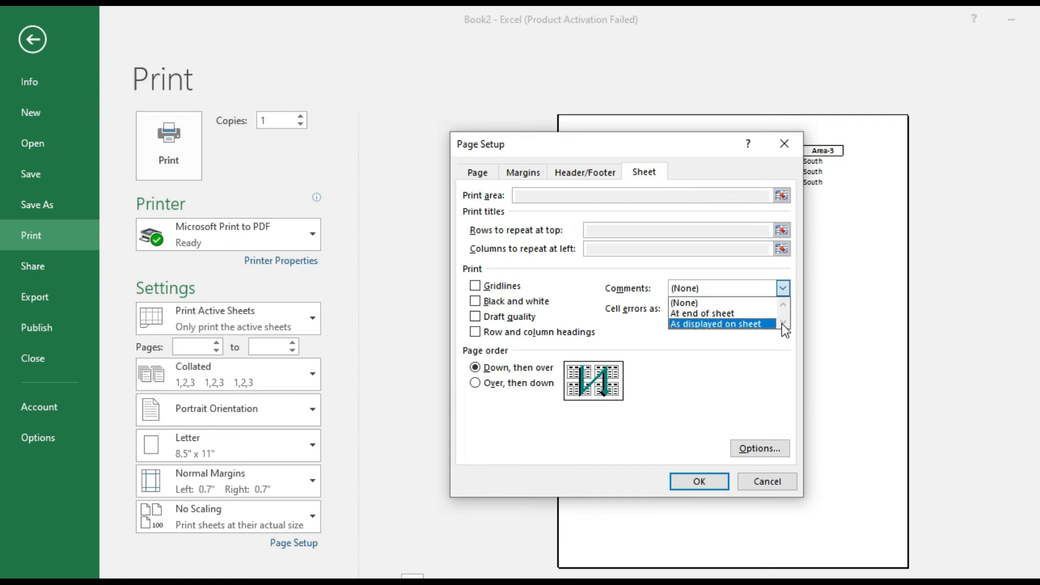
click(737, 327)
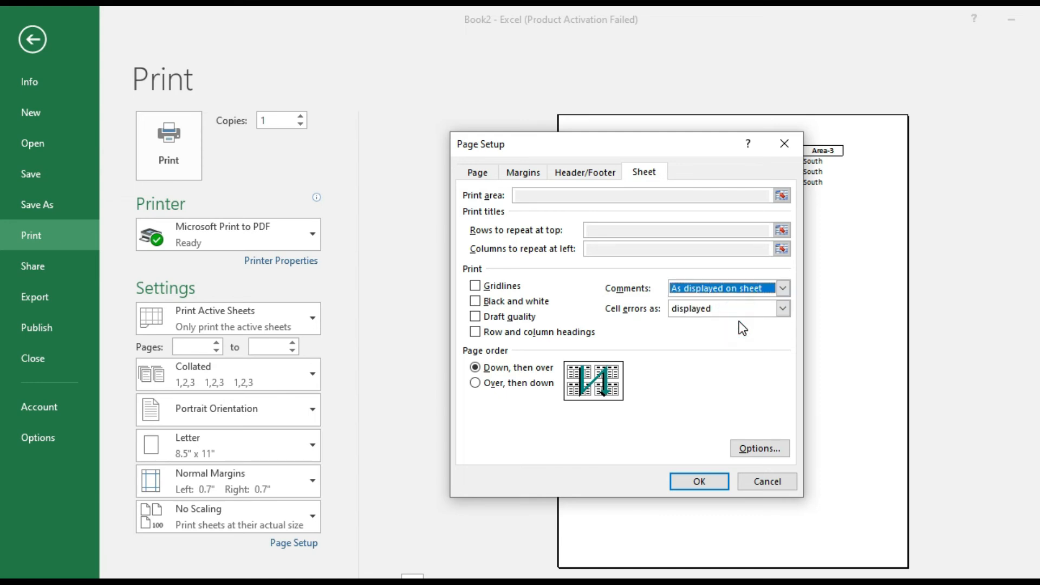
click(717, 484)
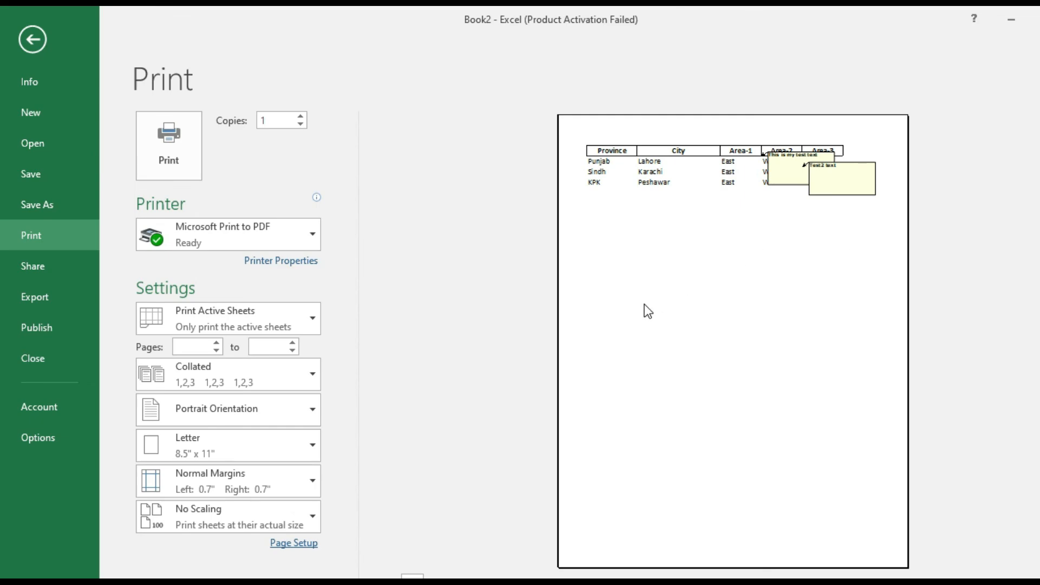
key(Escape)
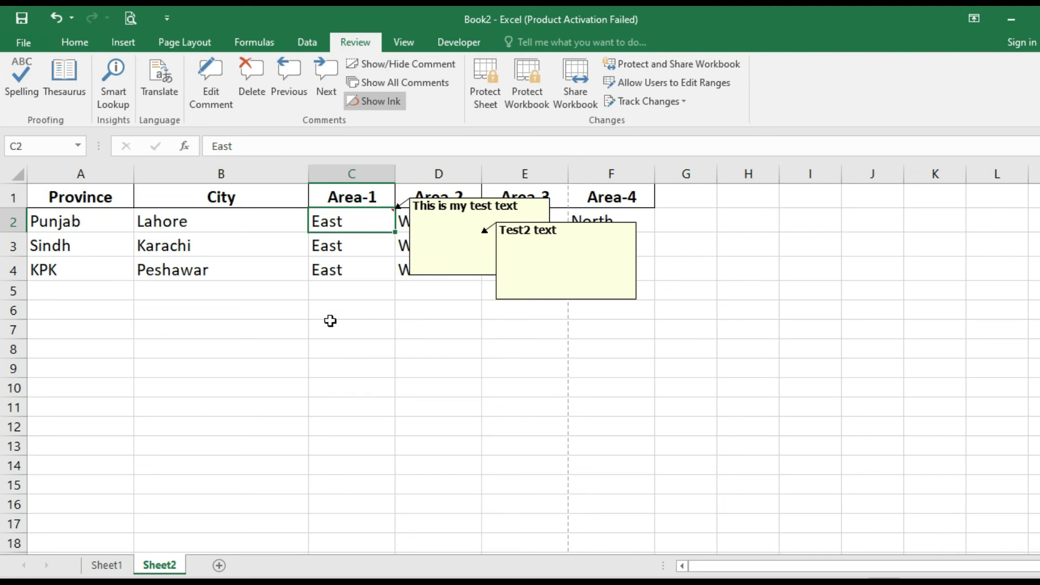
click(289, 327)
click(341, 290)
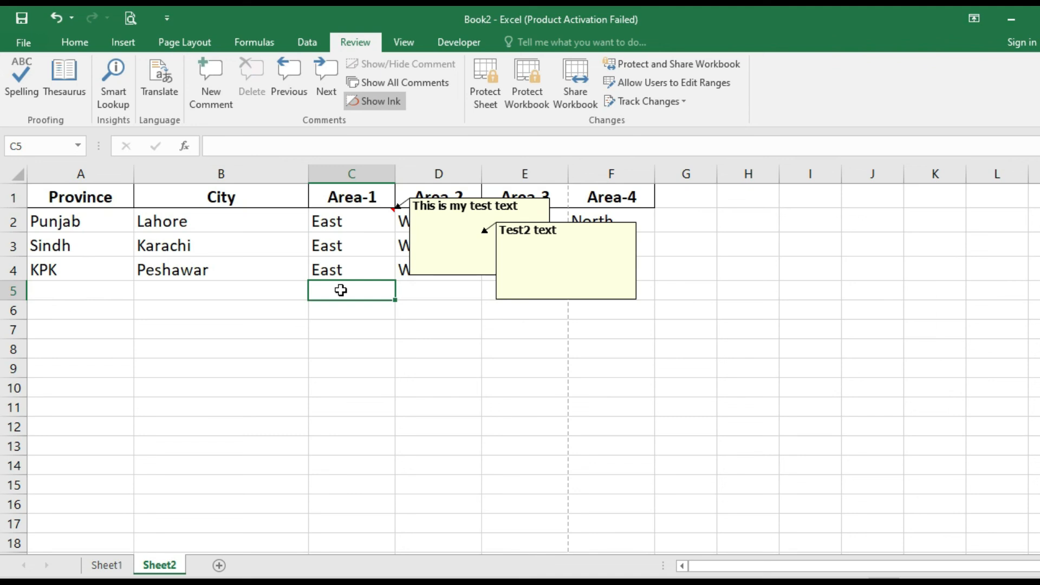
click(578, 233)
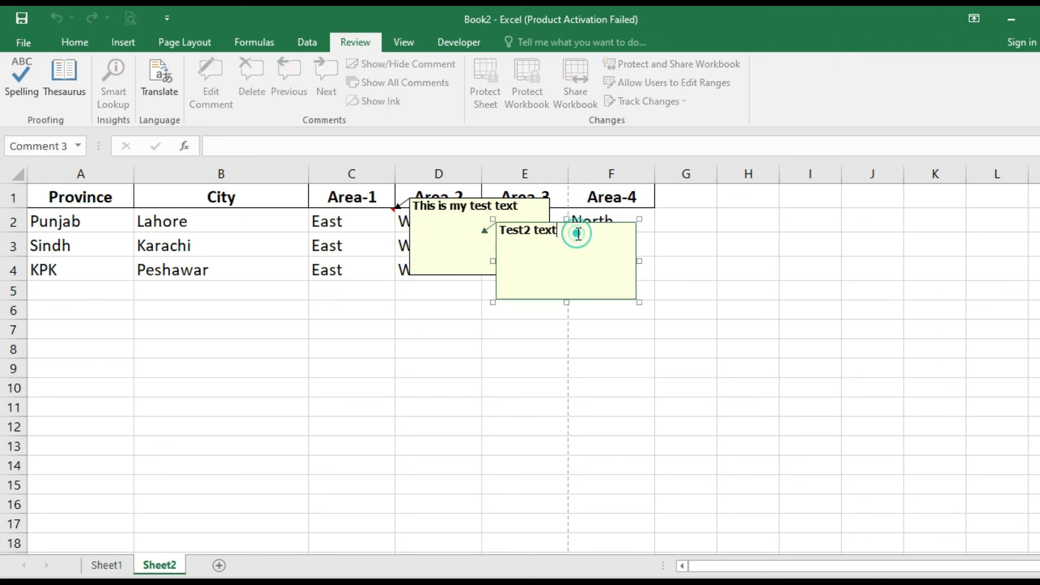
click(359, 304)
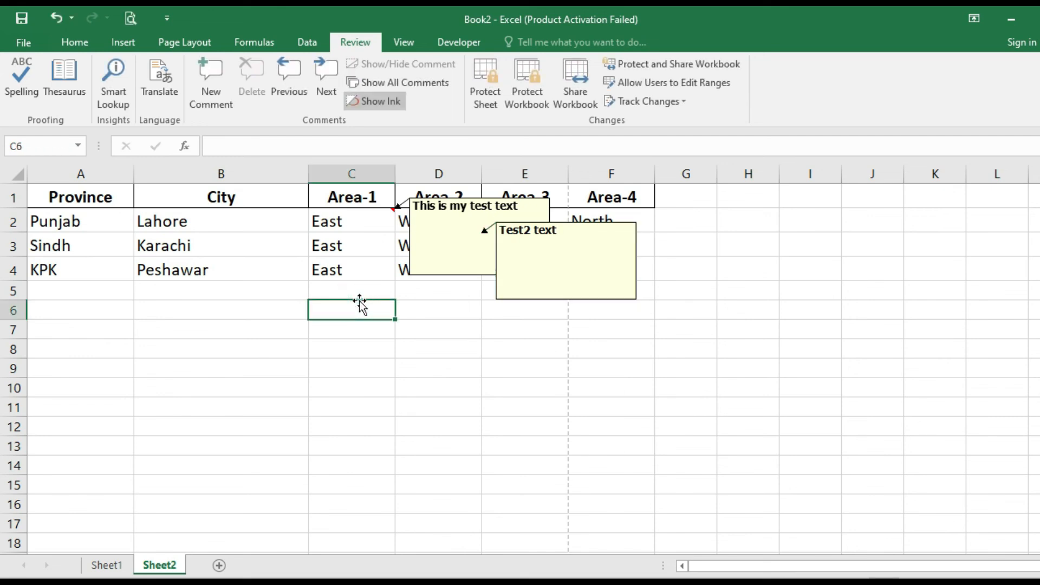